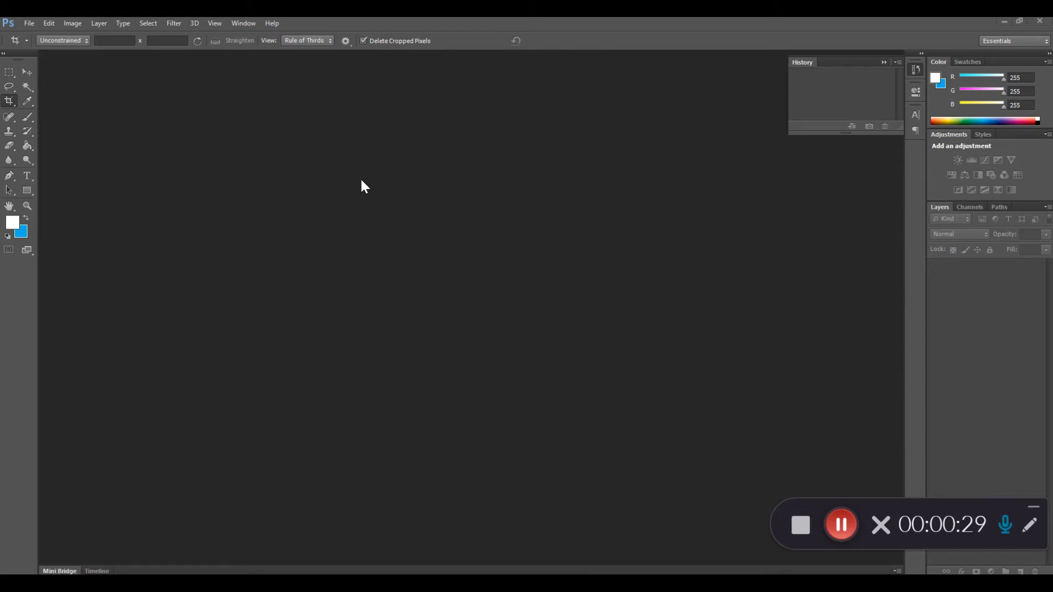
Open the file CCF05052020.pdf from the Desktop for import.
click(28, 23)
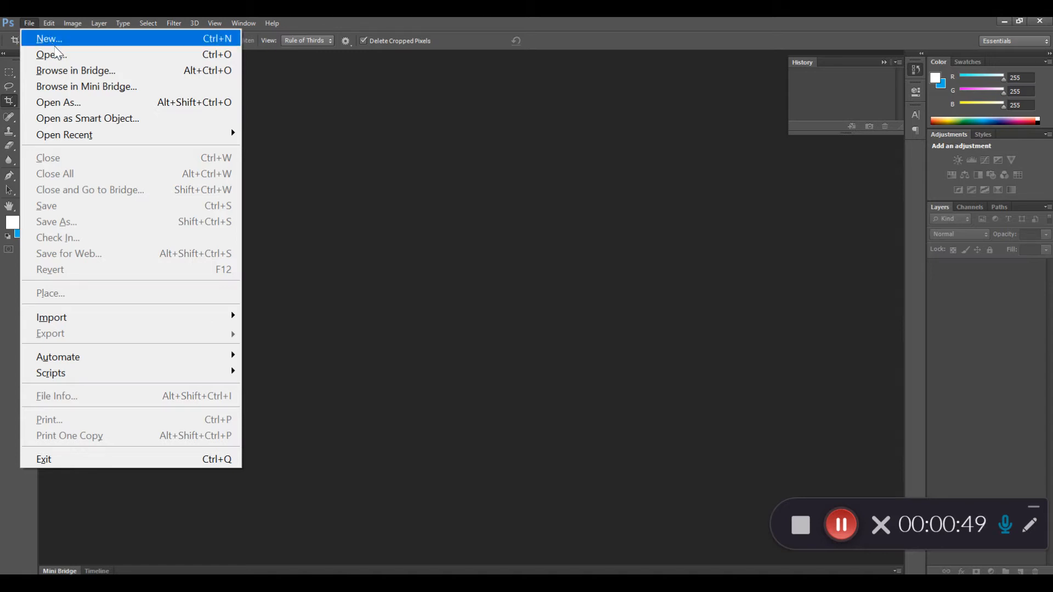
click(58, 59)
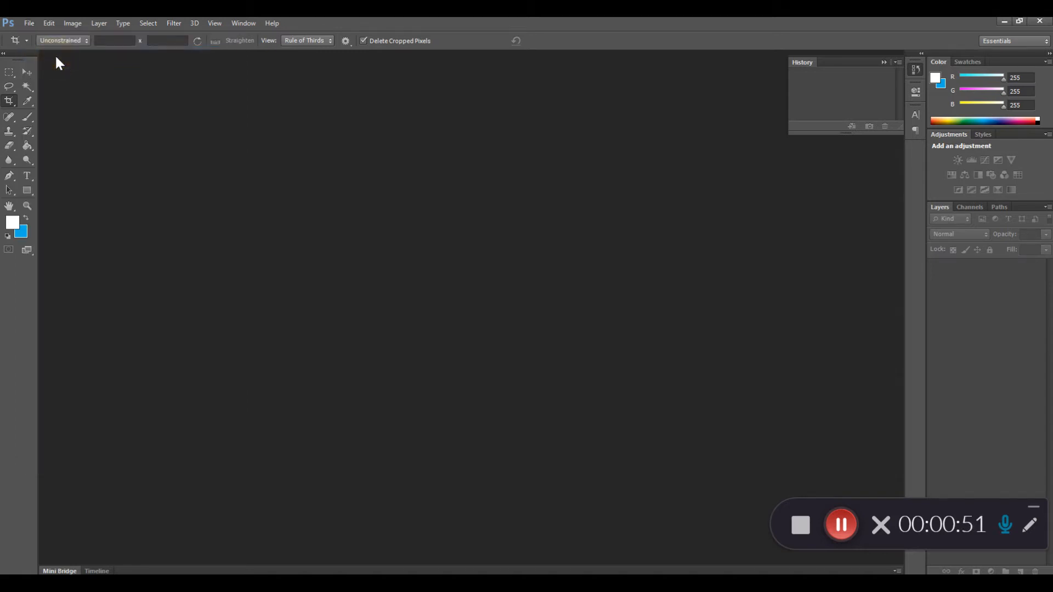
drag(747, 110, 757, 203)
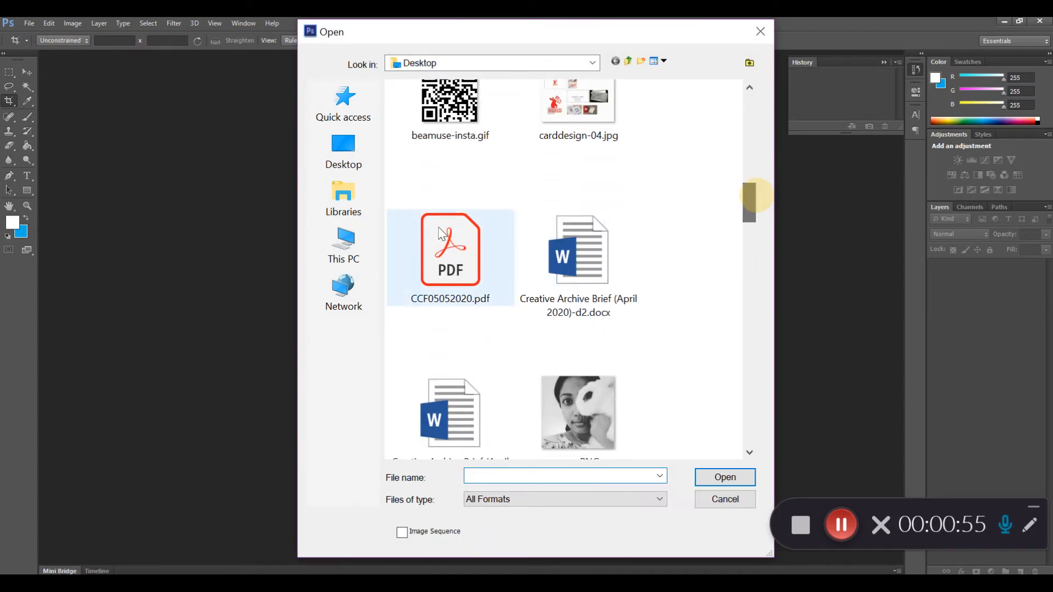
click(461, 269)
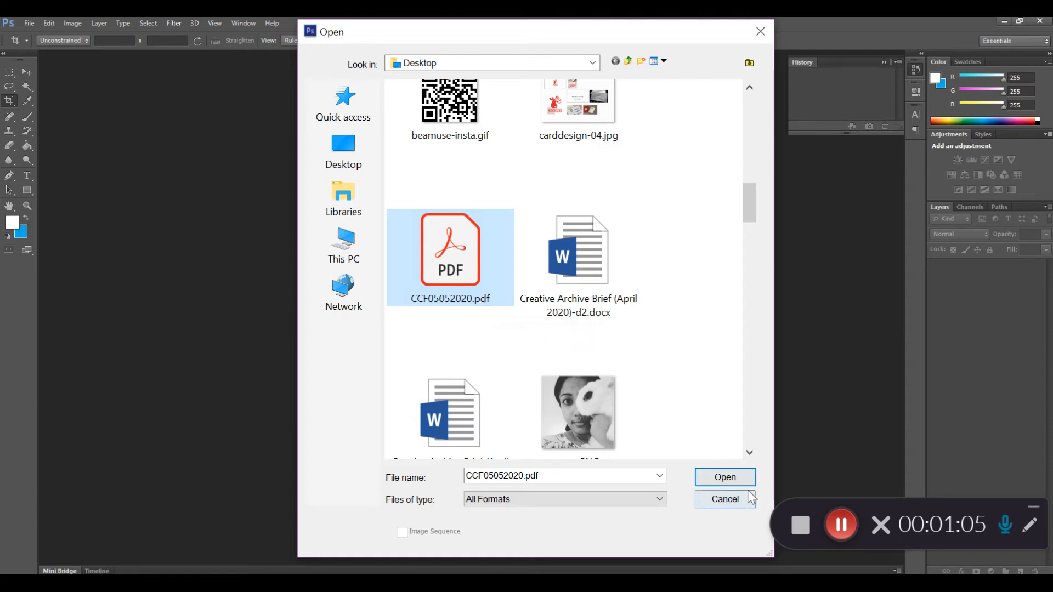
click(726, 479)
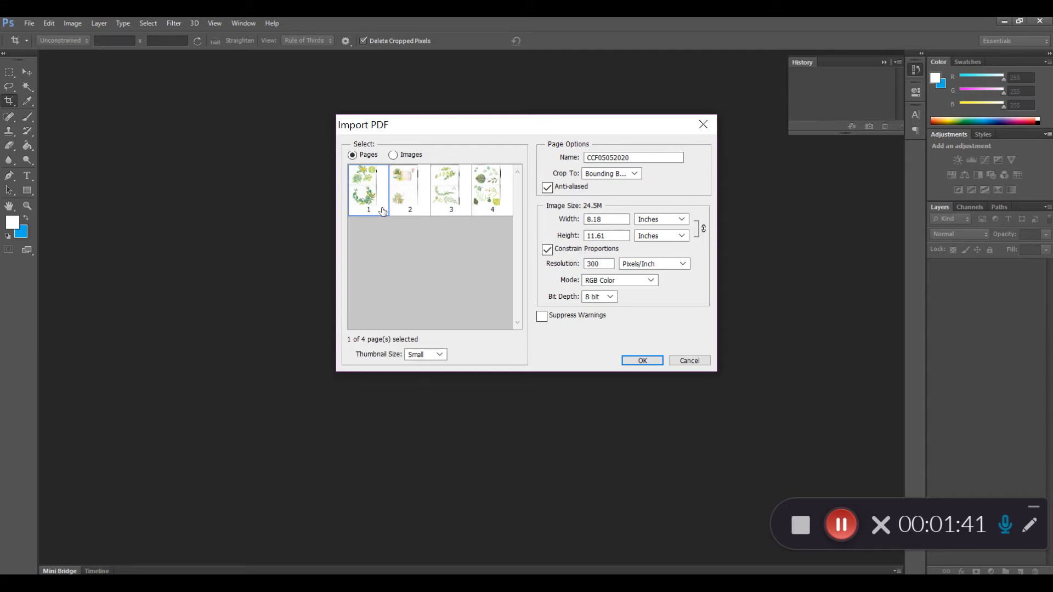
shift+click(403, 200)
shift+click(450, 204)
shift+click(485, 204)
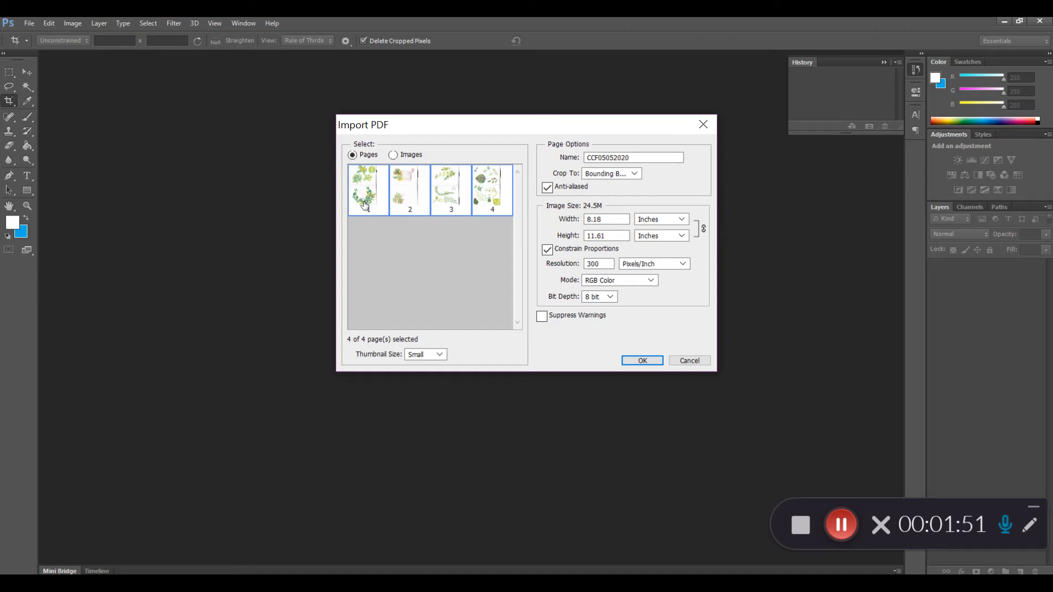
Import all four scans from the PDF as images instead of pages.
click(404, 156)
shift+click(412, 208)
shift+click(459, 204)
shift+click(500, 204)
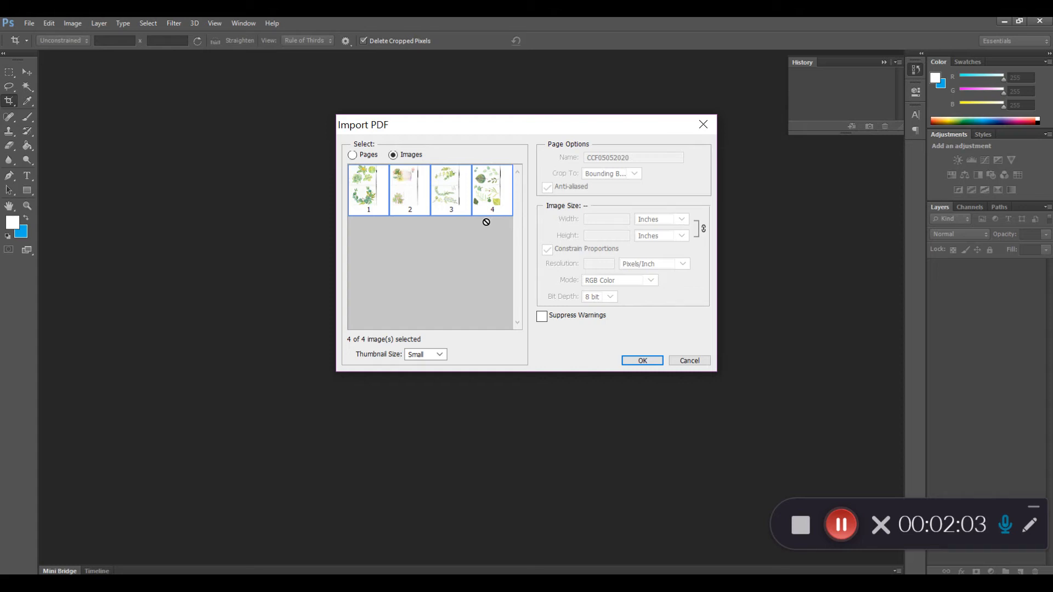
click(646, 362)
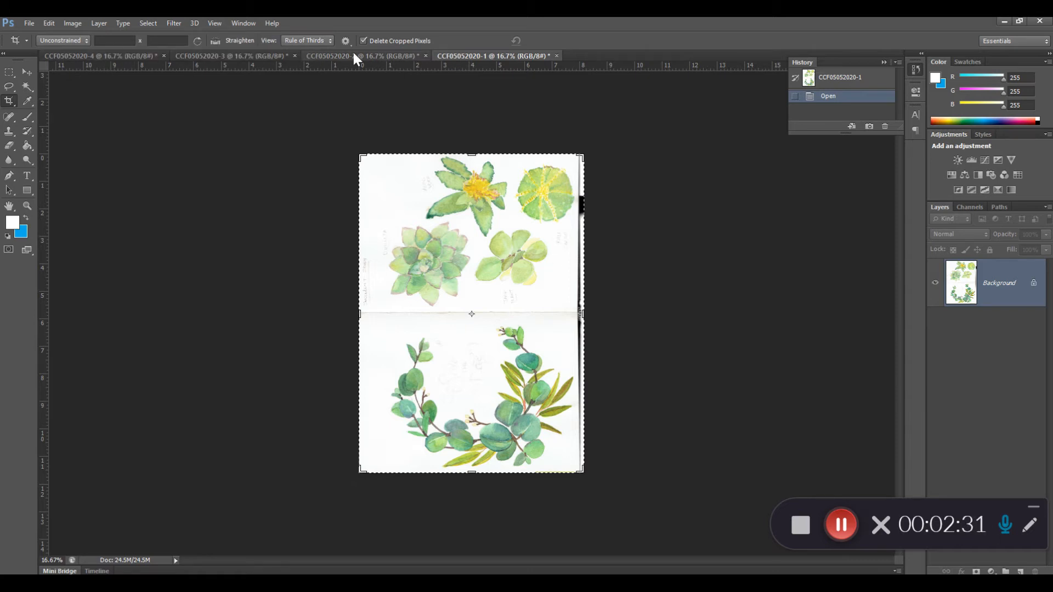
Close the documents CCF05052020-2, CCF05052020-3 and CCF05052020-4 without saving, keeping CCF05052020-1 open.
click(426, 55)
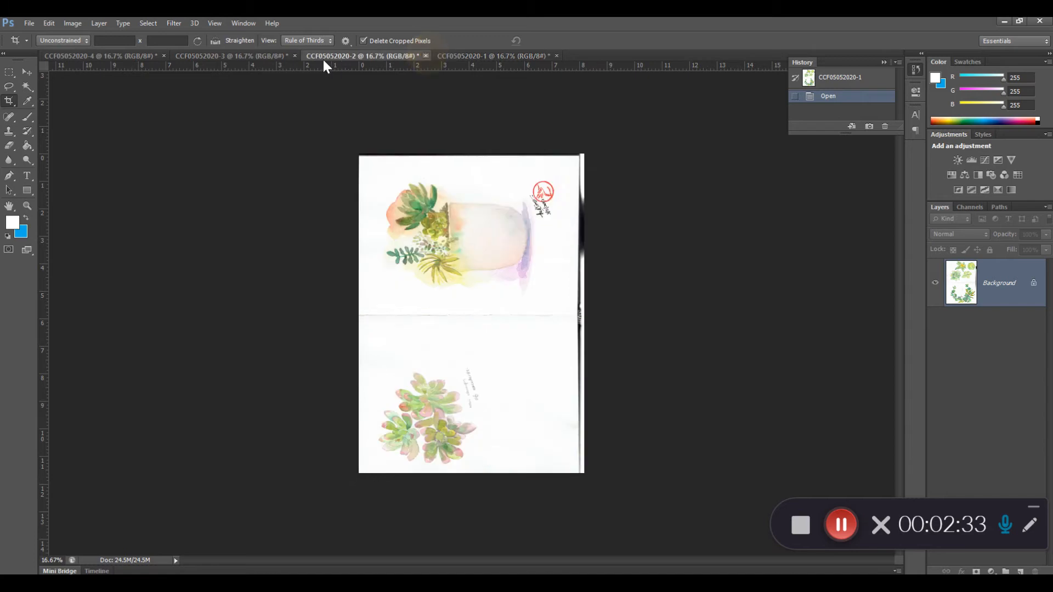
click(516, 236)
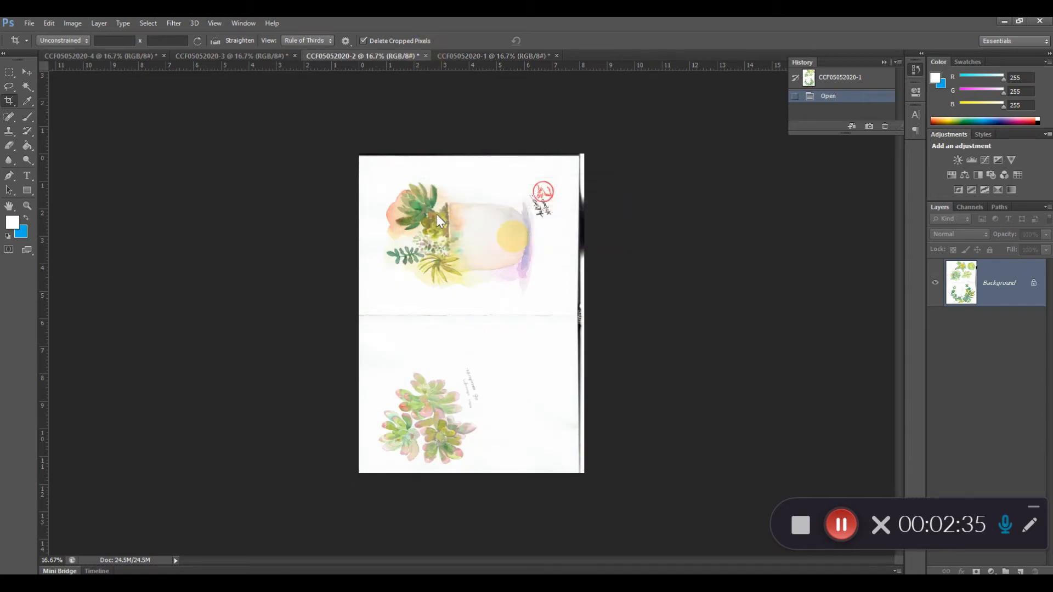
click(294, 55)
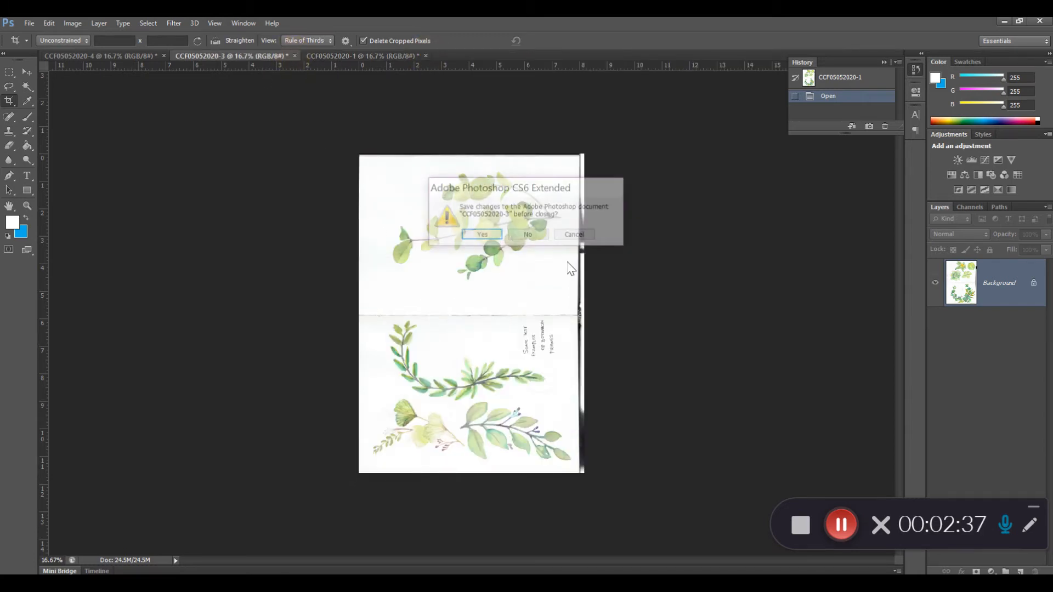
click(527, 235)
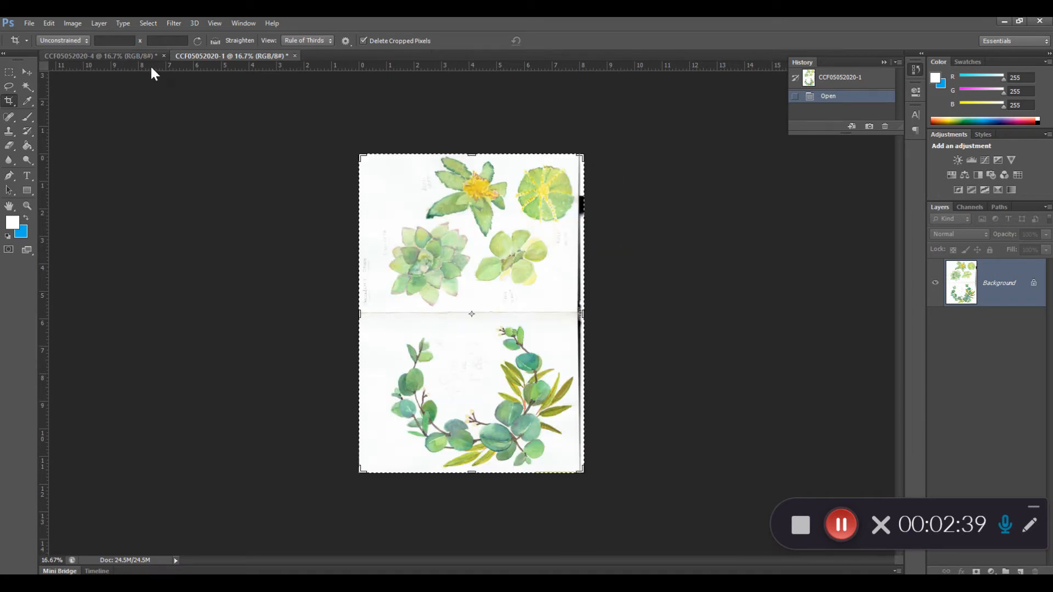
click(163, 56)
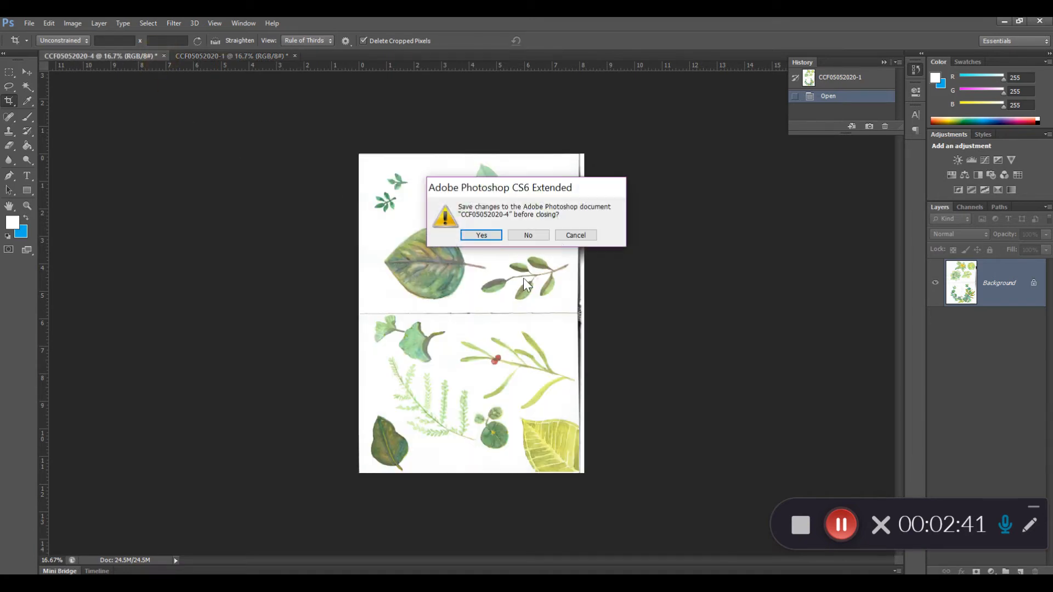
click(528, 235)
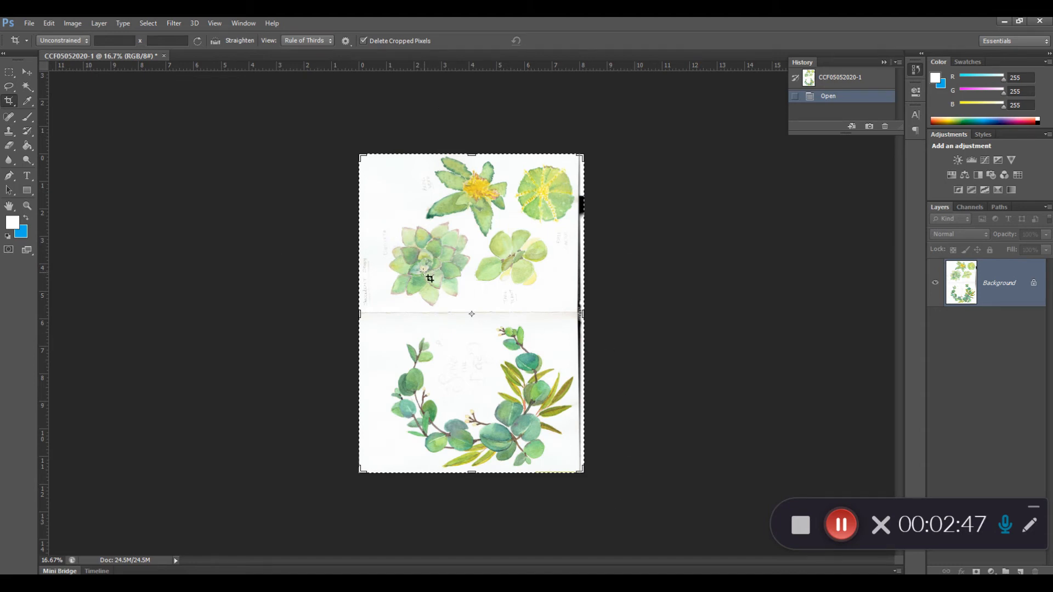
Rotate the CCF05052020-1 canvas 90° clockwise.
click(68, 24)
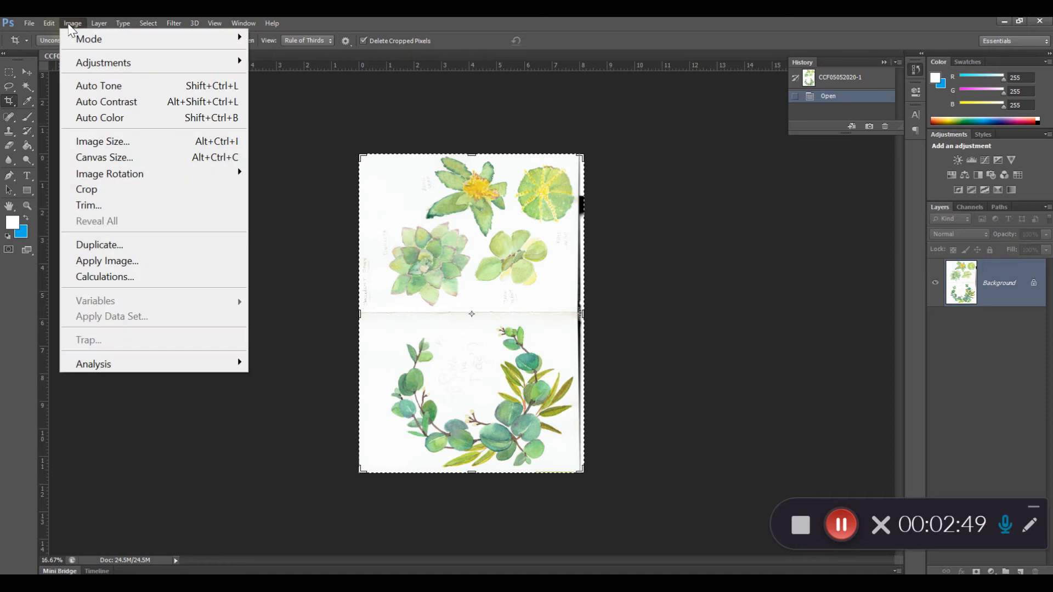
mouse_move(101, 175)
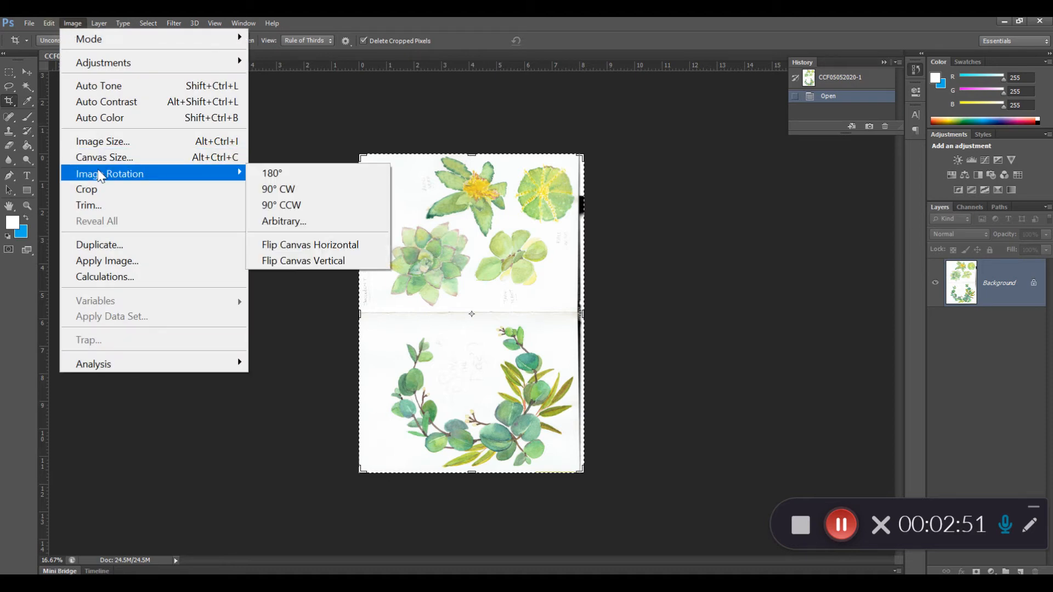
click(340, 189)
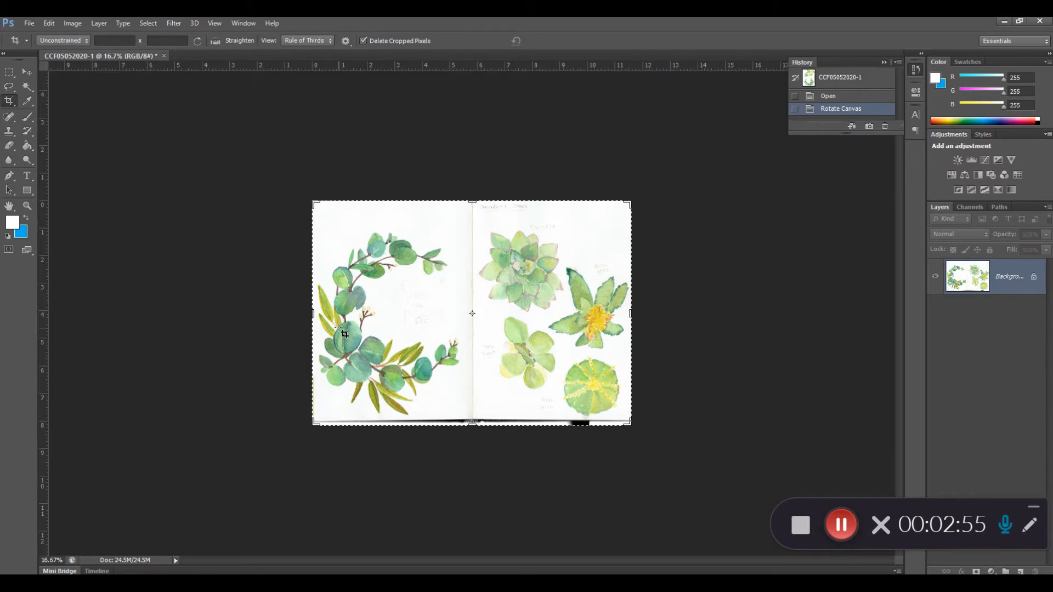
Crop the scan to the sketchbook page with the four succulents, trimming the strips along its upper and lower edges.
drag(312, 314, 394, 316)
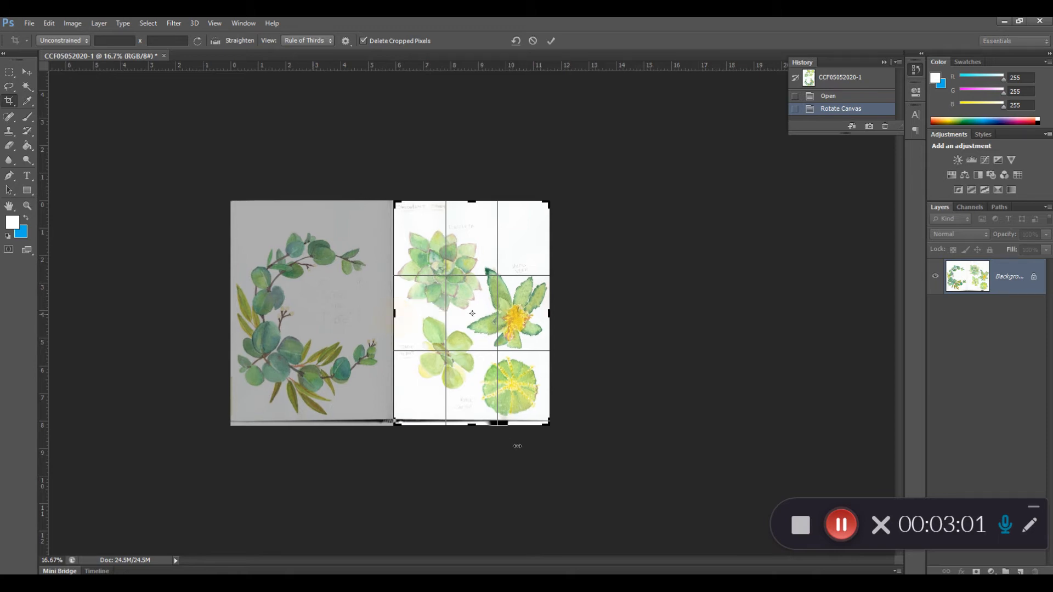
drag(476, 425, 477, 423)
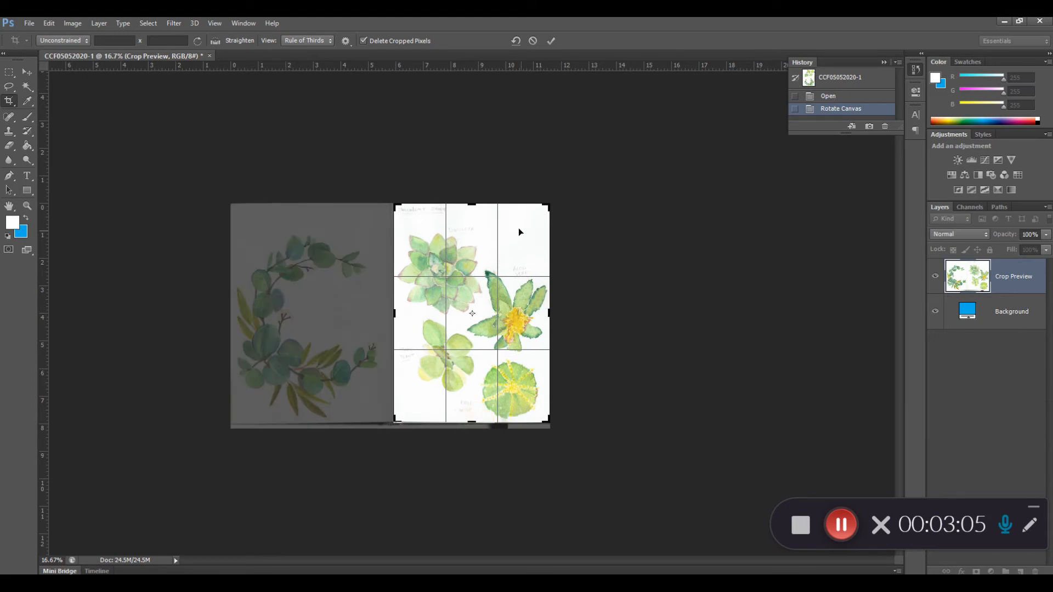
drag(476, 204, 474, 214)
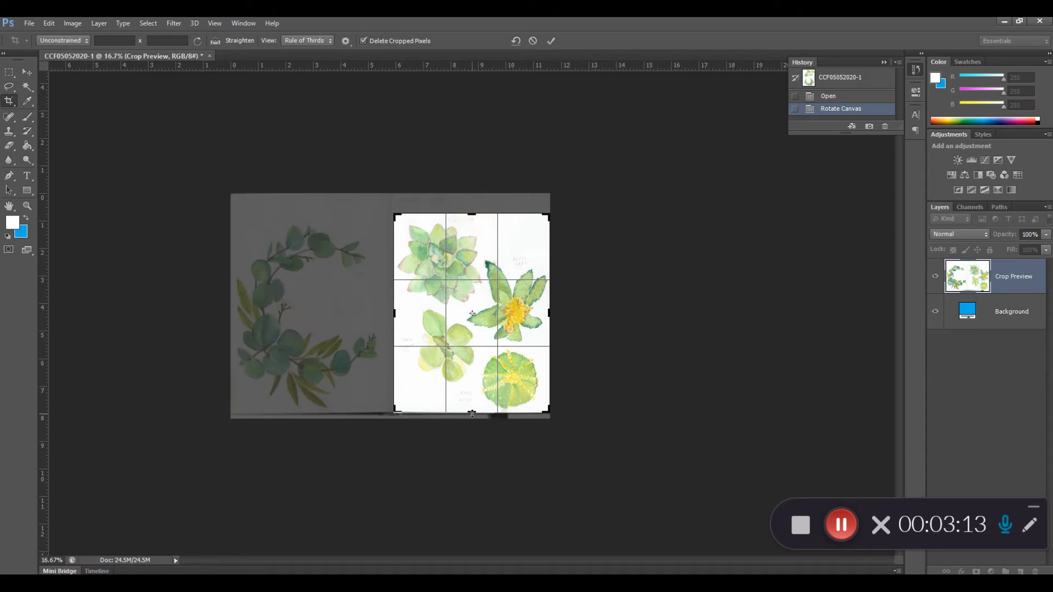
drag(472, 413, 469, 413)
key(Return)
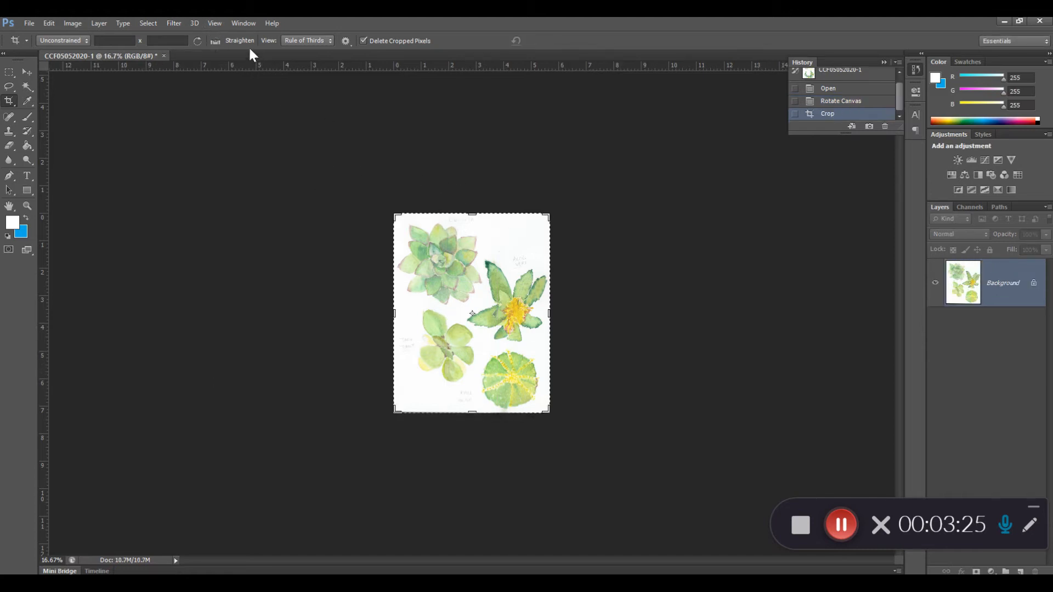
Select the white paper background around the painted succulents with the Magic Wand.
click(215, 23)
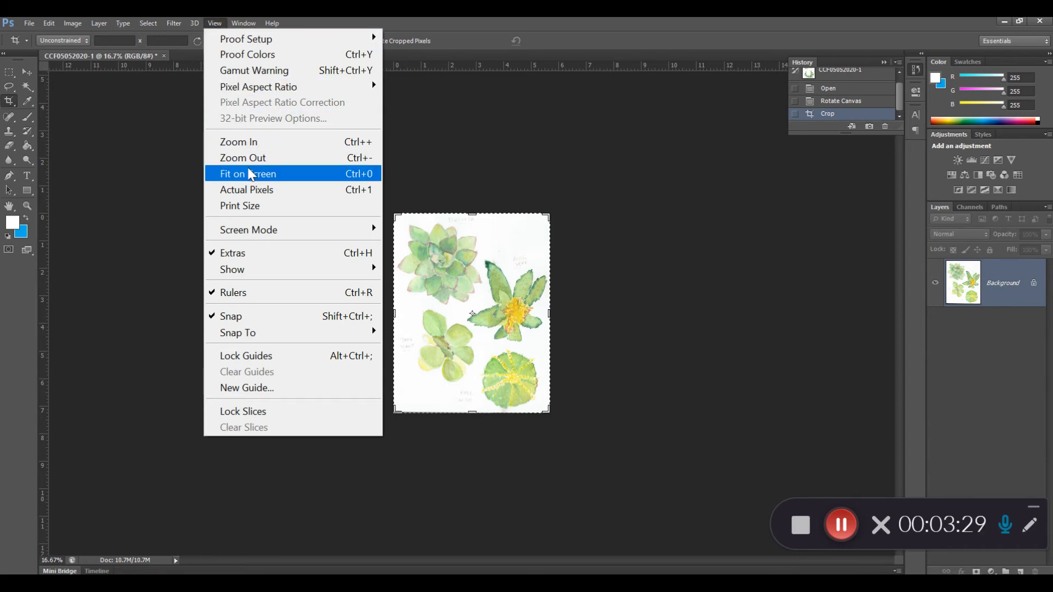
click(233, 173)
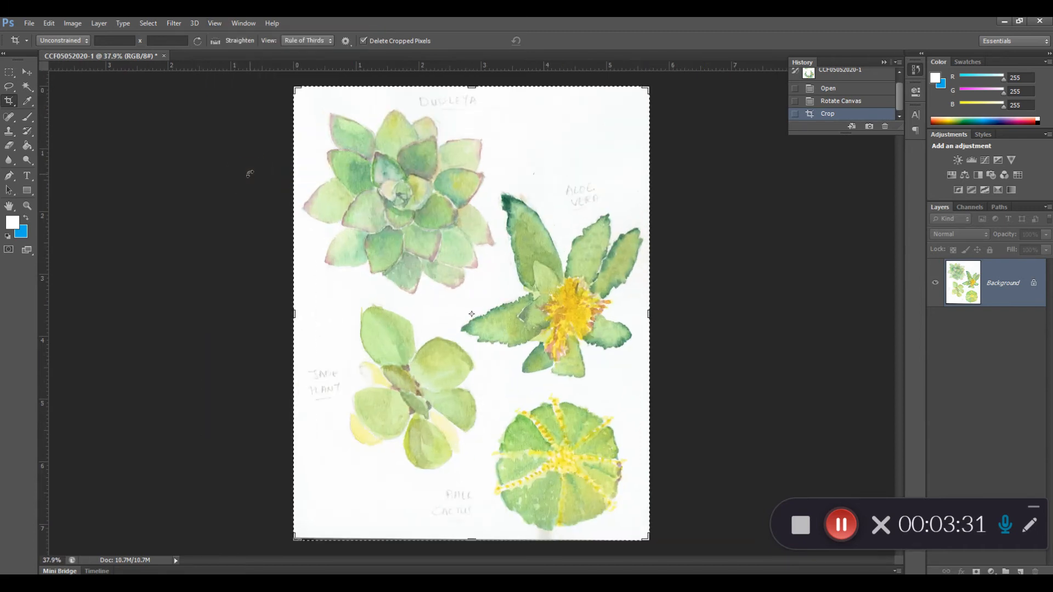
click(215, 22)
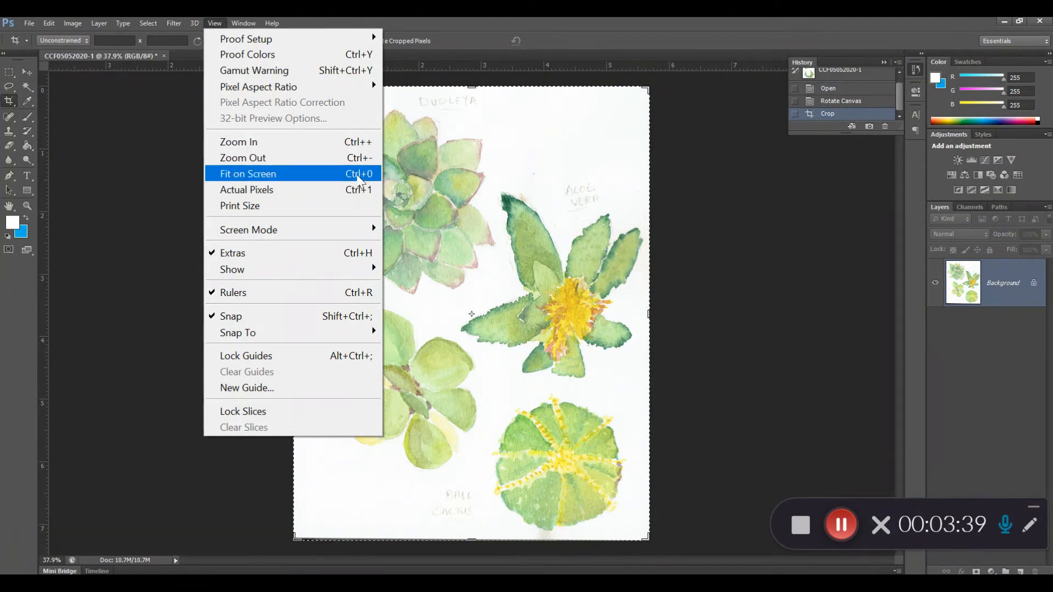
click(458, 18)
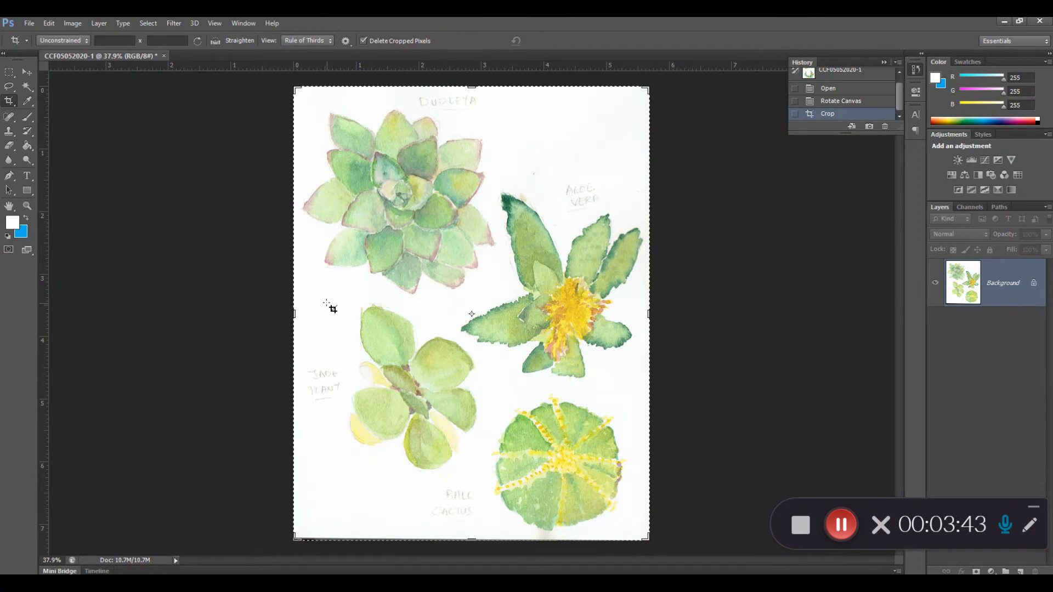
click(28, 86)
click(537, 135)
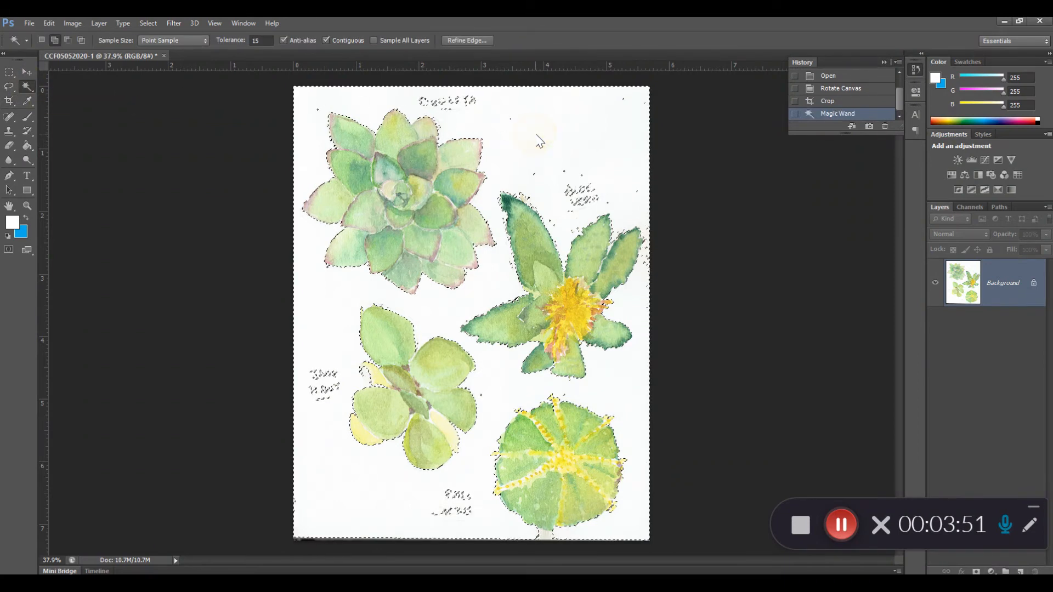
Enter Quick Mask mode and erase the mask over the handwritten plant labels and along the page's lower edge.
click(9, 250)
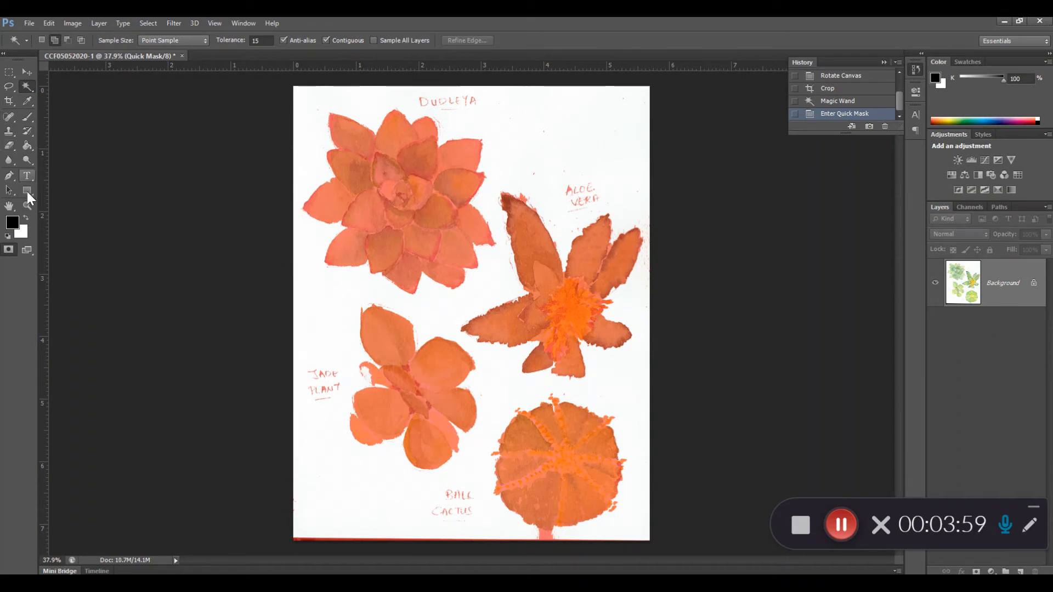
click(11, 147)
mouse_move(426, 99)
mouse_down()
mouse_move(464, 93)
mouse_move(418, 94)
mouse_move(483, 94)
mouse_up()
mouse_move(583, 193)
mouse_down()
mouse_move(602, 186)
mouse_move(585, 197)
mouse_move(578, 179)
mouse_move(583, 189)
mouse_up()
mouse_move(459, 496)
mouse_down()
mouse_move(460, 505)
mouse_move(379, 510)
mouse_move(388, 513)
mouse_move(360, 499)
mouse_up()
mouse_move(374, 539)
mouse_down()
mouse_move(292, 540)
mouse_move(643, 550)
mouse_up()
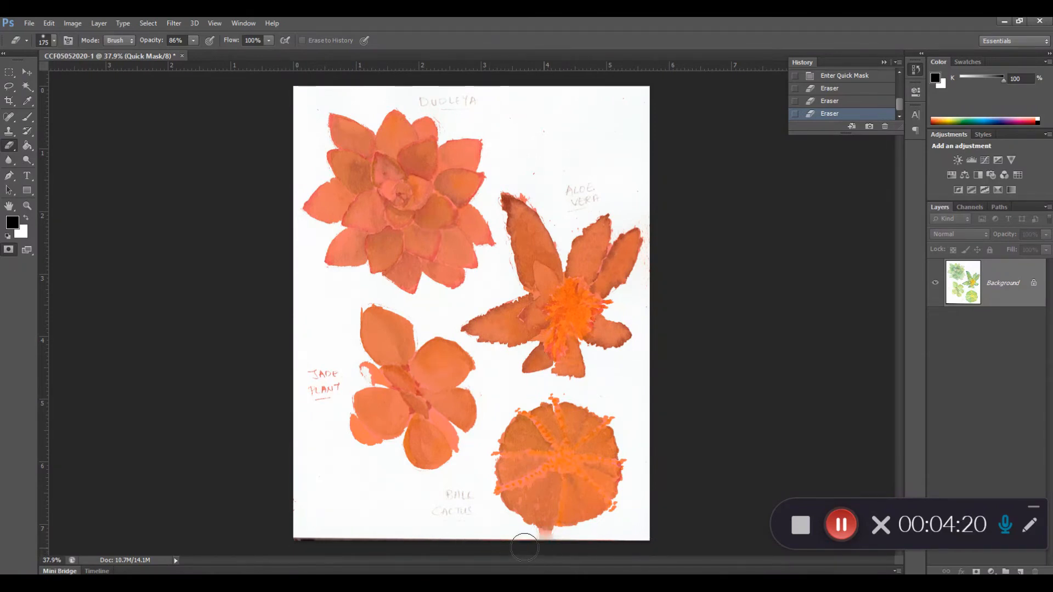
click(363, 534)
mouse_move(331, 414)
mouse_down()
mouse_move(316, 369)
mouse_move(316, 403)
mouse_move(306, 387)
mouse_move(323, 386)
mouse_move(309, 400)
mouse_move(317, 368)
mouse_move(290, 362)
mouse_up()
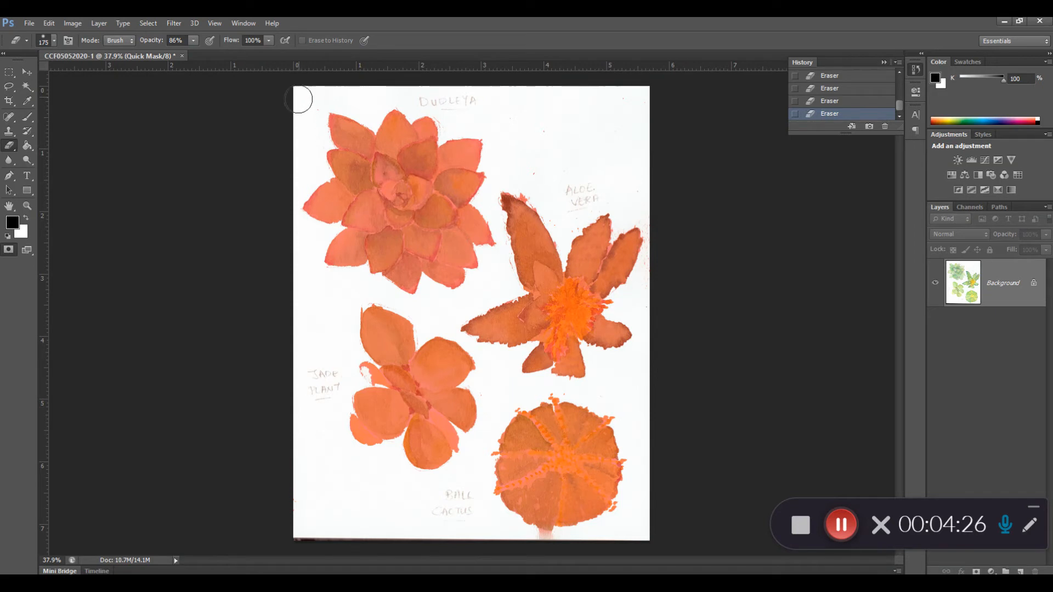
click(265, 350)
Reduce the eraser size to 60 and erase the mask over the smudge and page edge beneath the ball cactus.
key(z)
drag(489, 497, 453, 181)
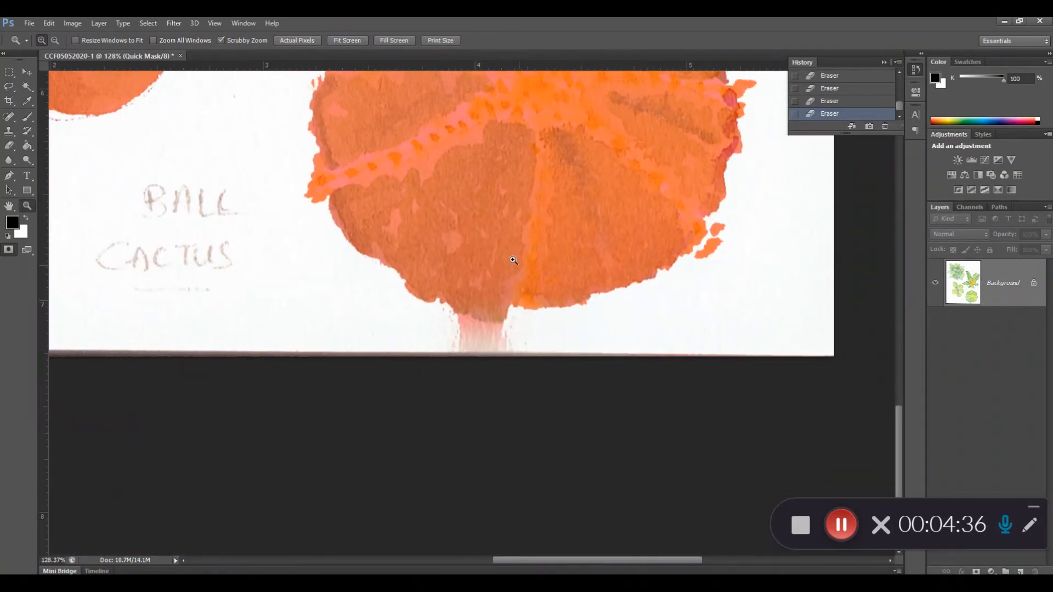
click(9, 146)
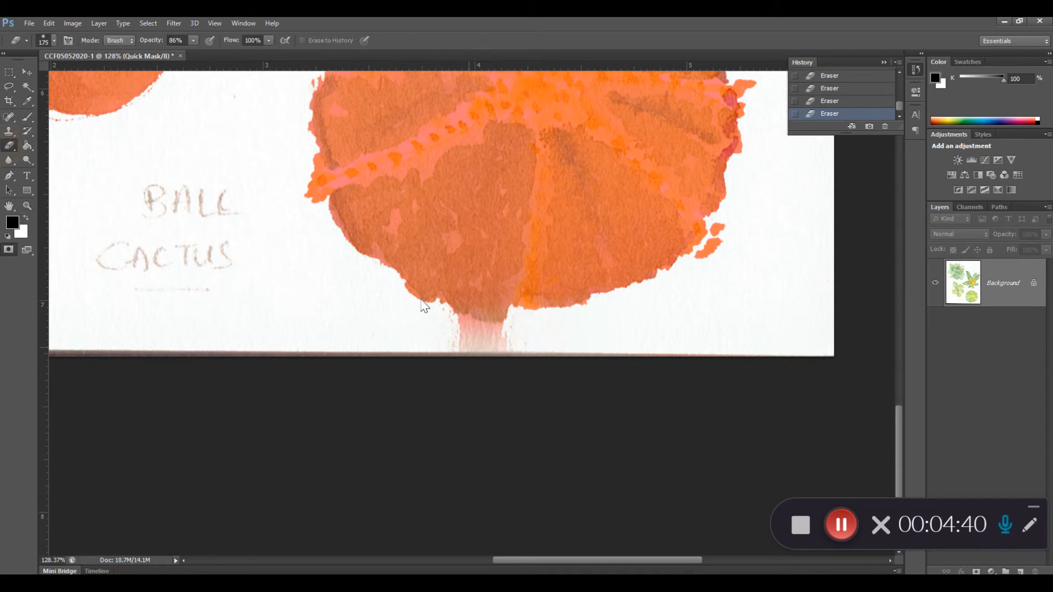
key(bracketleft)
key(bracketleft)
key(bracketleft)
key(bracketleft)
key(bracketleft)
click(459, 334)
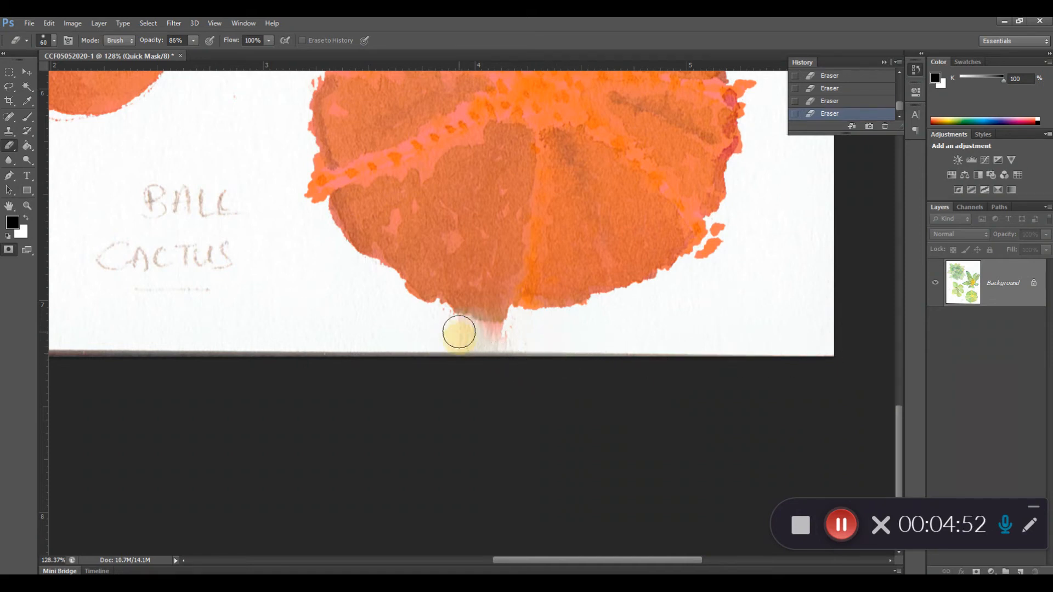
drag(514, 348, 498, 343)
click(600, 350)
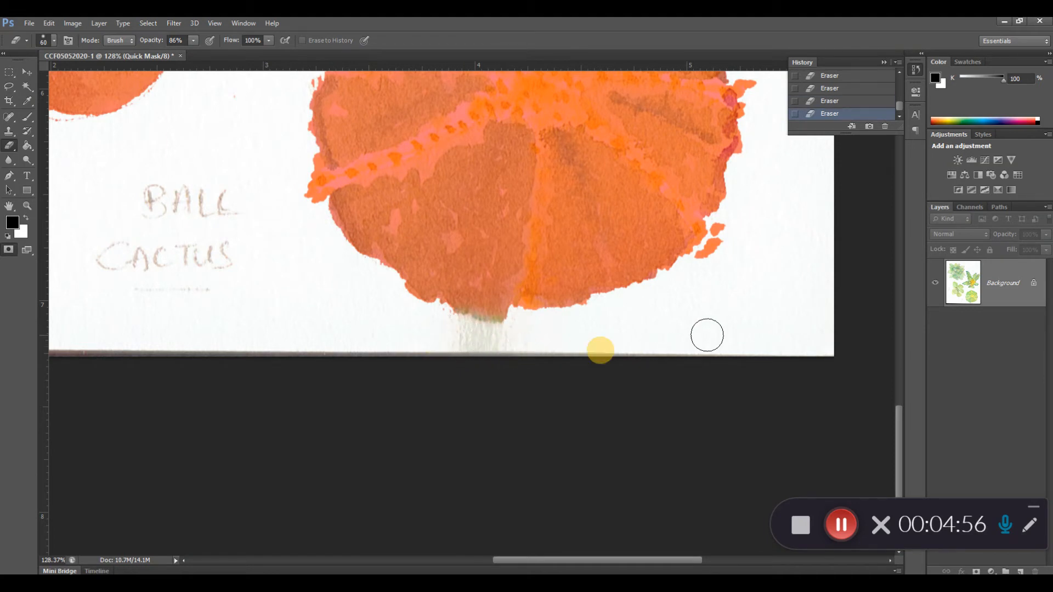
Erase the stray mask specks on the paper beside and above the ball cactus.
mouse_move(715, 256)
mouse_down()
mouse_move(727, 229)
mouse_move(708, 270)
mouse_move(751, 244)
mouse_move(678, 395)
mouse_up()
key(space)
drag(720, 269, 764, 442)
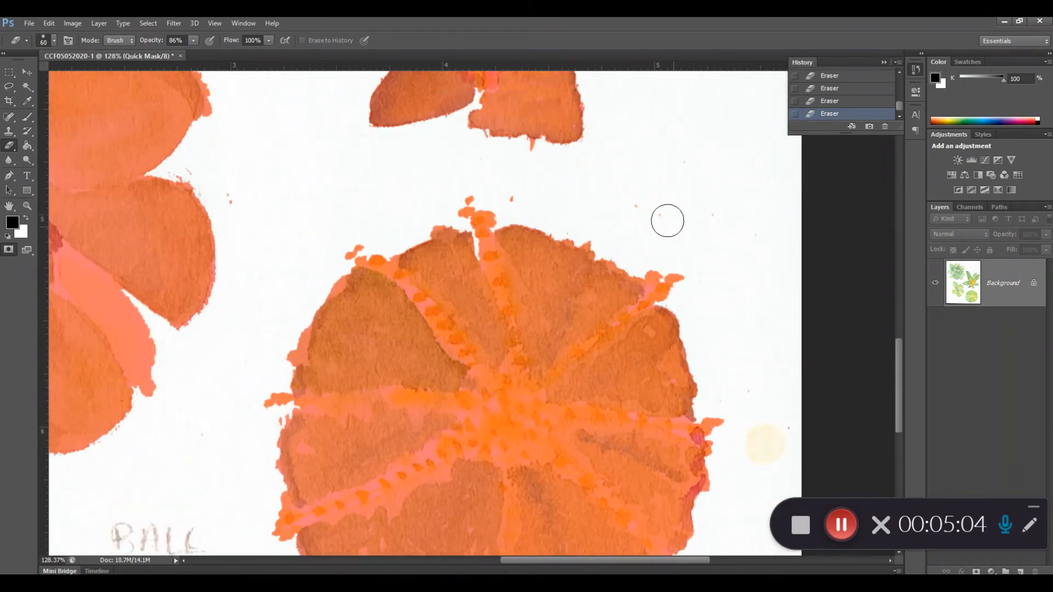
mouse_move(715, 214)
mouse_down()
mouse_move(658, 207)
mouse_move(682, 192)
mouse_up()
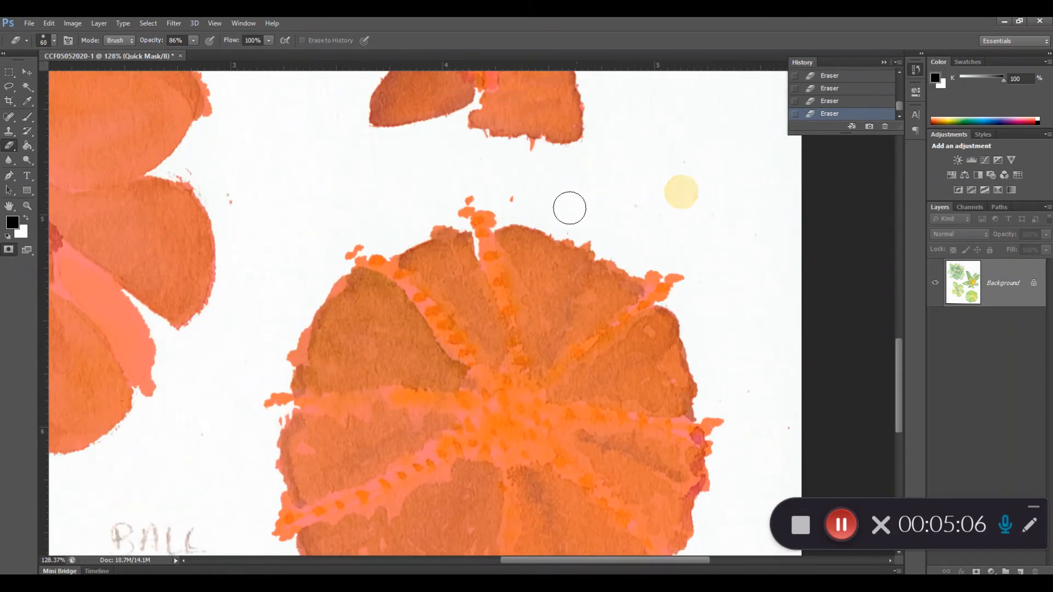
drag(515, 198, 665, 197)
Erase the stray mask specks on the paper around the jade plant's outer leaves.
key(space)
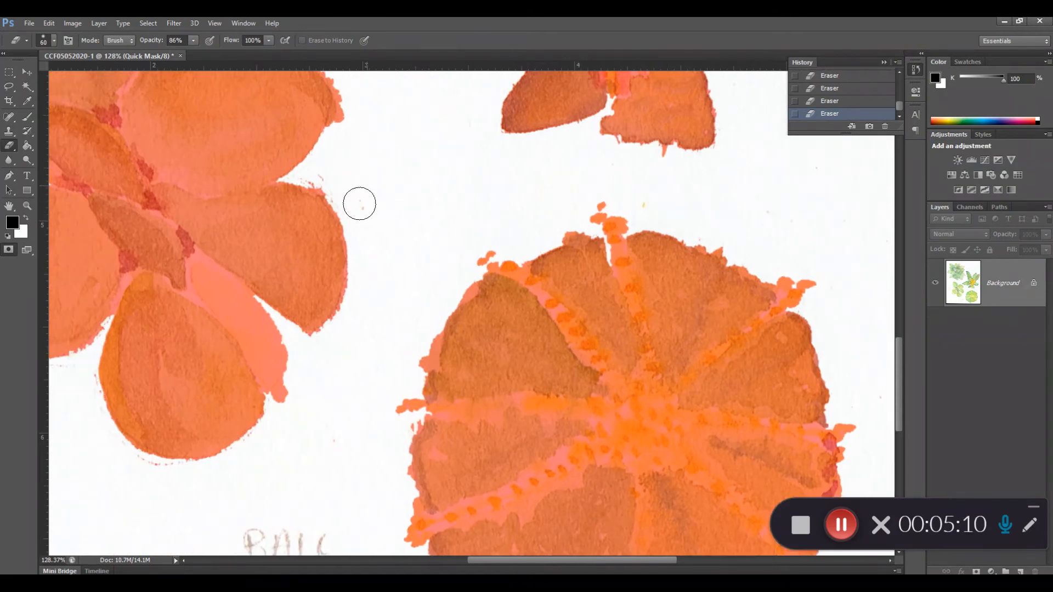
click(353, 185)
key(space)
drag(335, 466, 349, 402)
Reduce the eraser size to 35 and erase the small mask spots near the ball cactus and under the aloe vera's lowest leaf.
key(bracketleft)
key(bracketleft)
click(421, 361)
drag(444, 195, 306, 433)
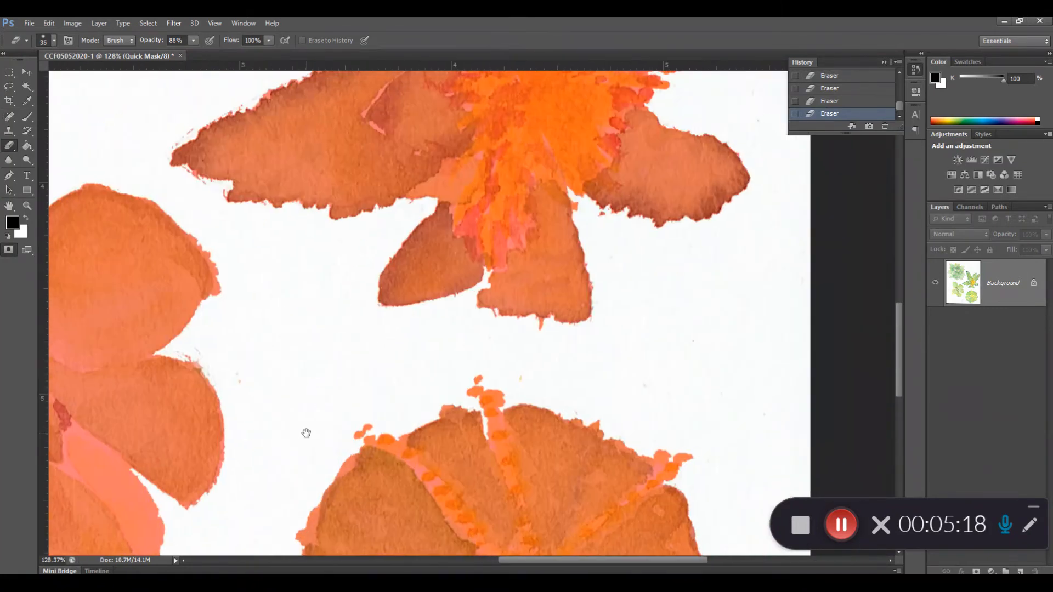
click(543, 331)
Erase the excess mask around the tip and outer left edge of the aloe vera's tallest leaf.
drag(637, 313, 682, 444)
drag(566, 206, 647, 443)
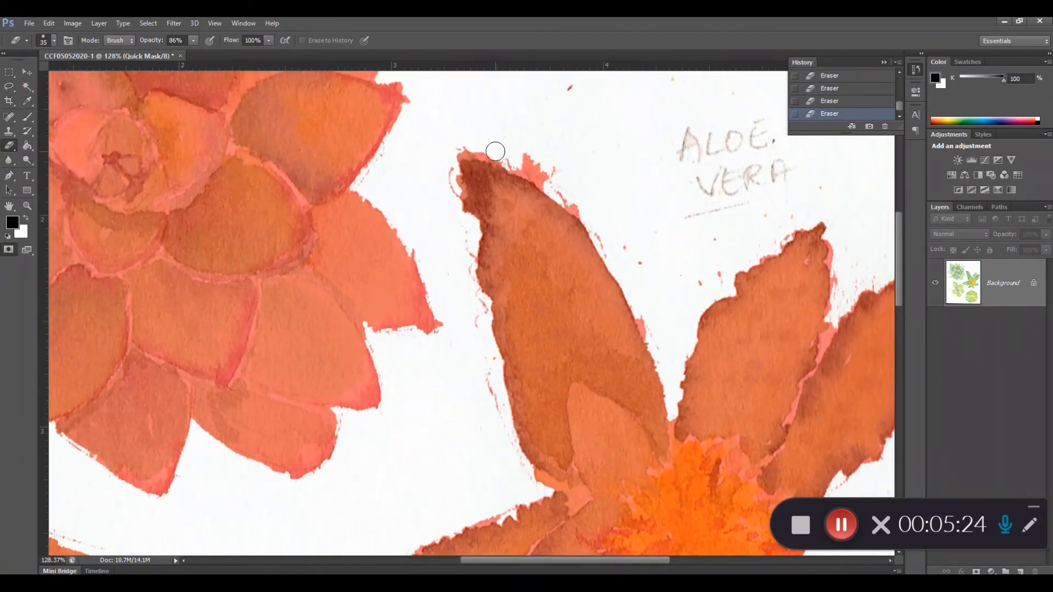
mouse_move(519, 154)
mouse_down()
mouse_move(563, 183)
mouse_move(520, 161)
mouse_move(573, 203)
mouse_move(525, 154)
mouse_move(548, 185)
mouse_move(536, 167)
mouse_move(502, 159)
mouse_move(521, 161)
mouse_up()
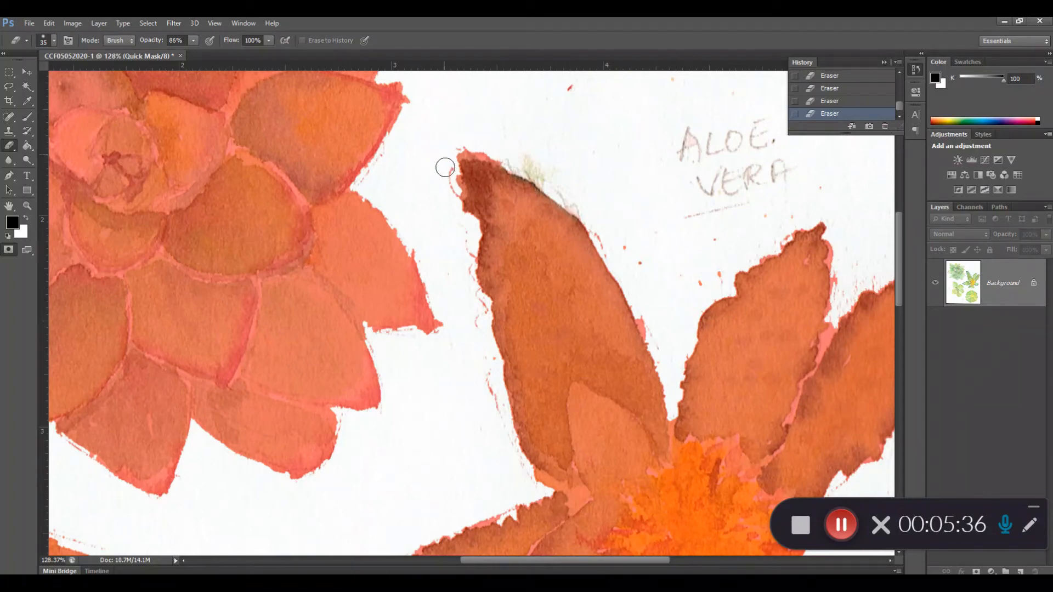
mouse_move(448, 196)
mouse_down()
mouse_move(443, 168)
mouse_move(467, 260)
mouse_move(466, 300)
mouse_move(478, 317)
mouse_up()
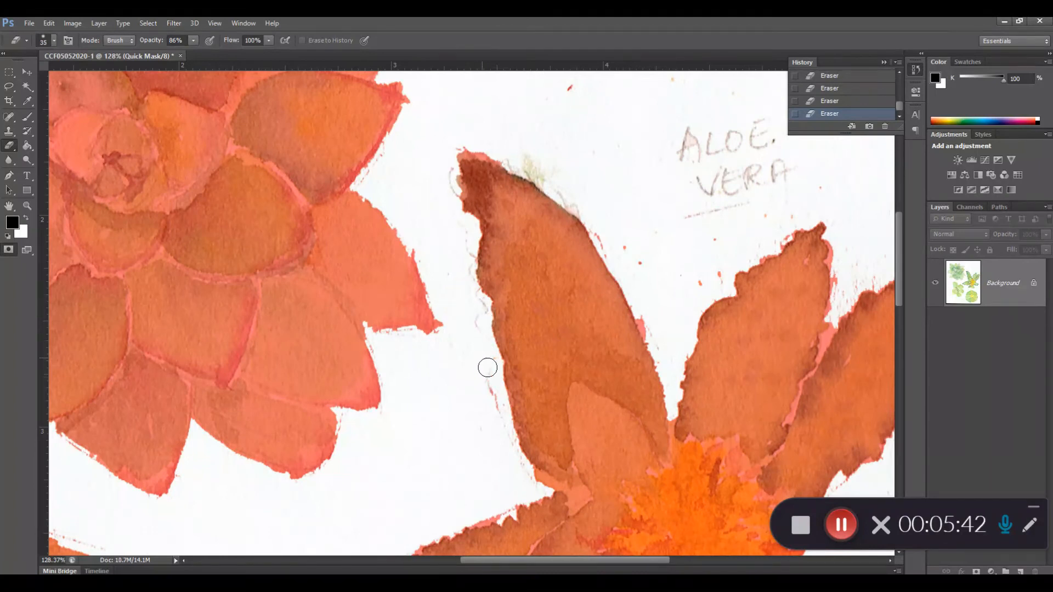
drag(489, 359, 496, 420)
Clean the stray mask off the right edge of the aloe vera's tallest leaf, undoing a stroke along the way.
mouse_move(648, 316)
mouse_down()
mouse_move(656, 340)
mouse_move(637, 318)
mouse_move(656, 346)
mouse_up()
key(ctrl+z)
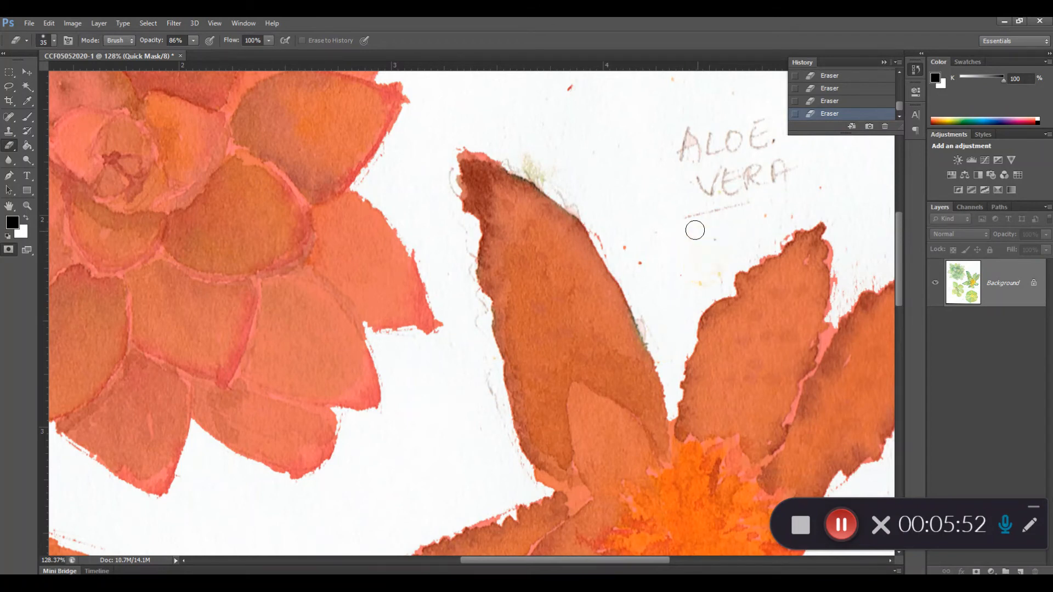
click(612, 230)
click(583, 208)
click(562, 185)
Erase the stray mask specks above the aloe vera and around the tips and outer edges of its two right-hand leaves.
mouse_move(679, 175)
mouse_down()
mouse_move(628, 204)
mouse_move(627, 322)
mouse_up()
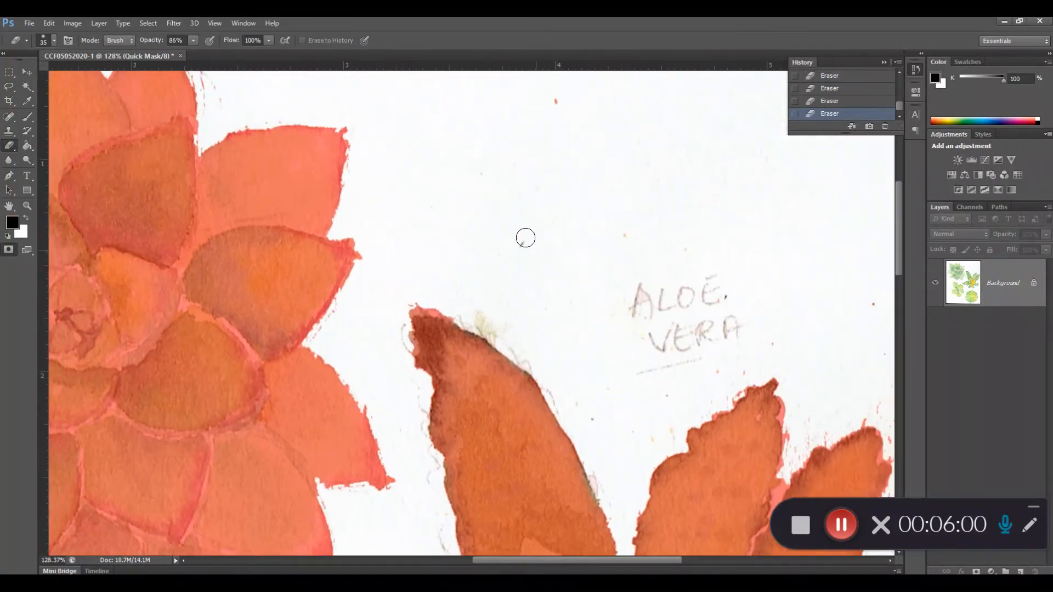
drag(740, 329, 637, 280)
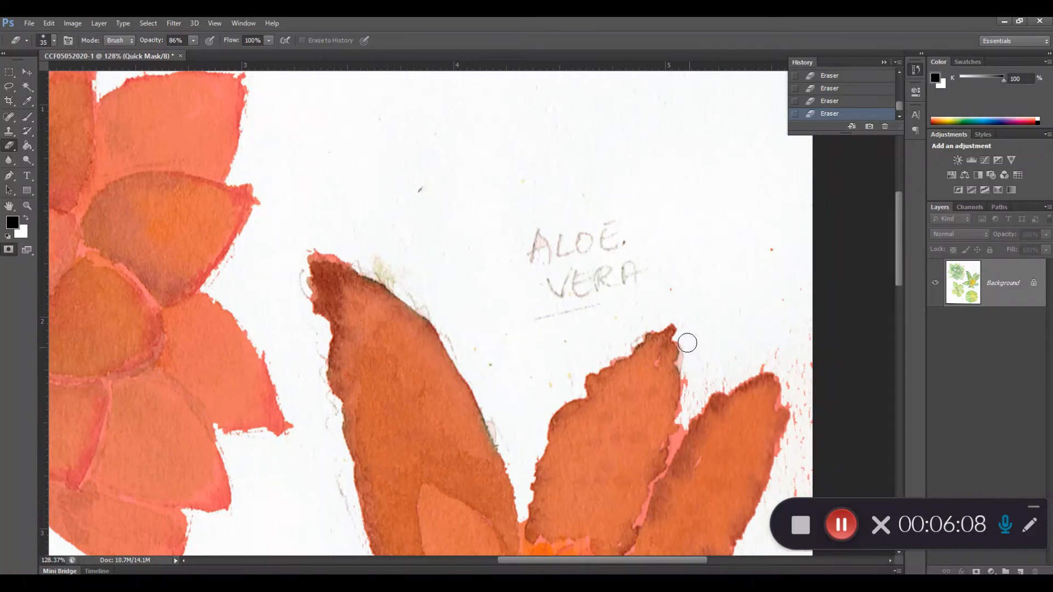
mouse_move(693, 364)
mouse_down()
mouse_move(690, 382)
mouse_move(705, 384)
mouse_up()
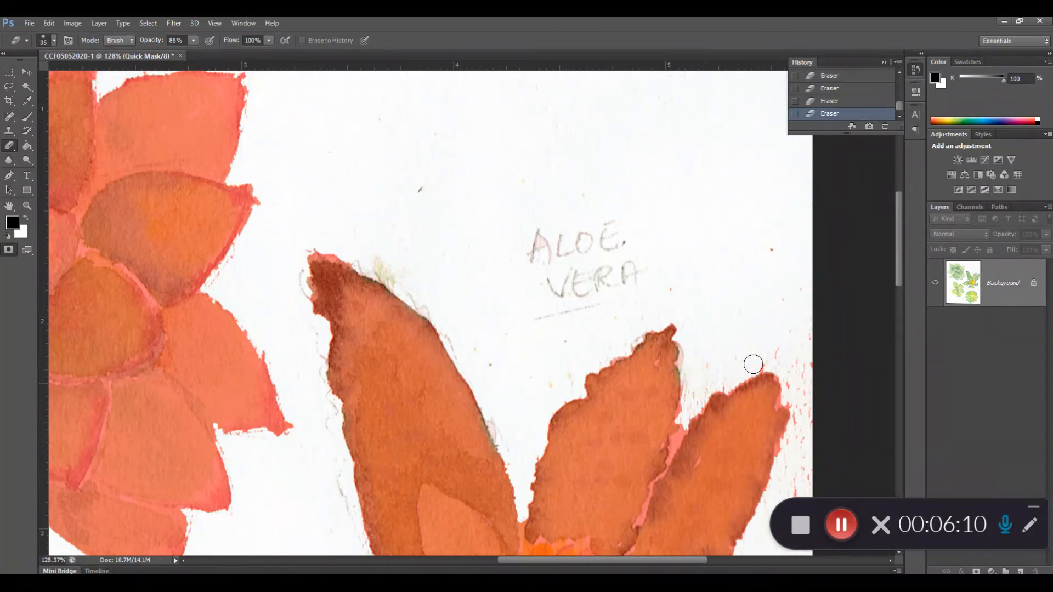
drag(781, 358, 630, 292)
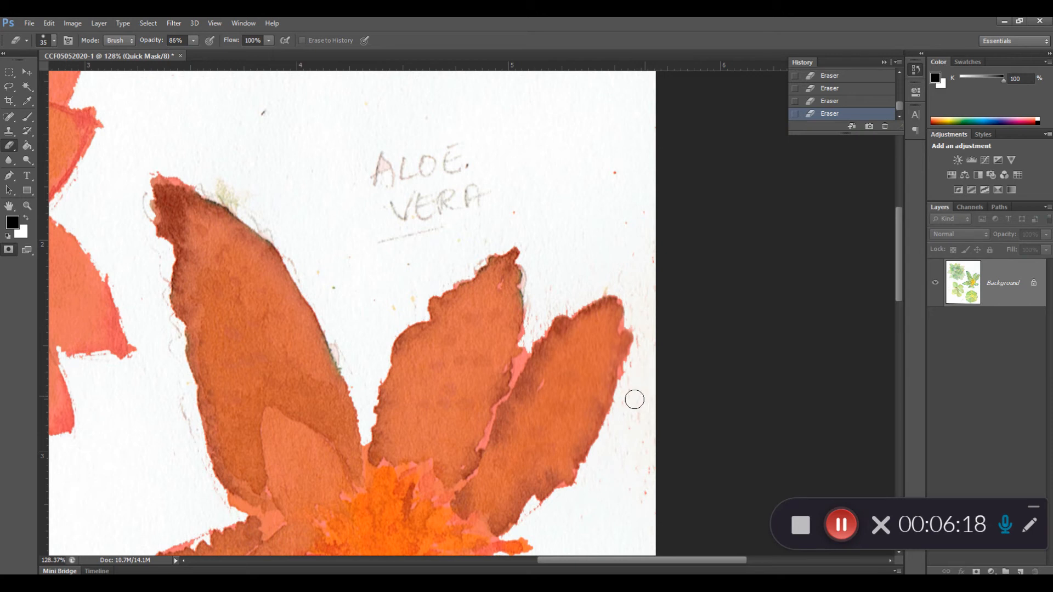
drag(640, 338, 627, 155)
Reduce the eraser size to 9 and erase the mask in the narrow gap between the aloe vera's two right-hand leaves.
key(bracketleft)
key(bracketleft)
mouse_move(536, 352)
mouse_down()
mouse_move(524, 370)
mouse_move(529, 355)
mouse_up()
click(524, 357)
drag(515, 373, 526, 356)
click(513, 376)
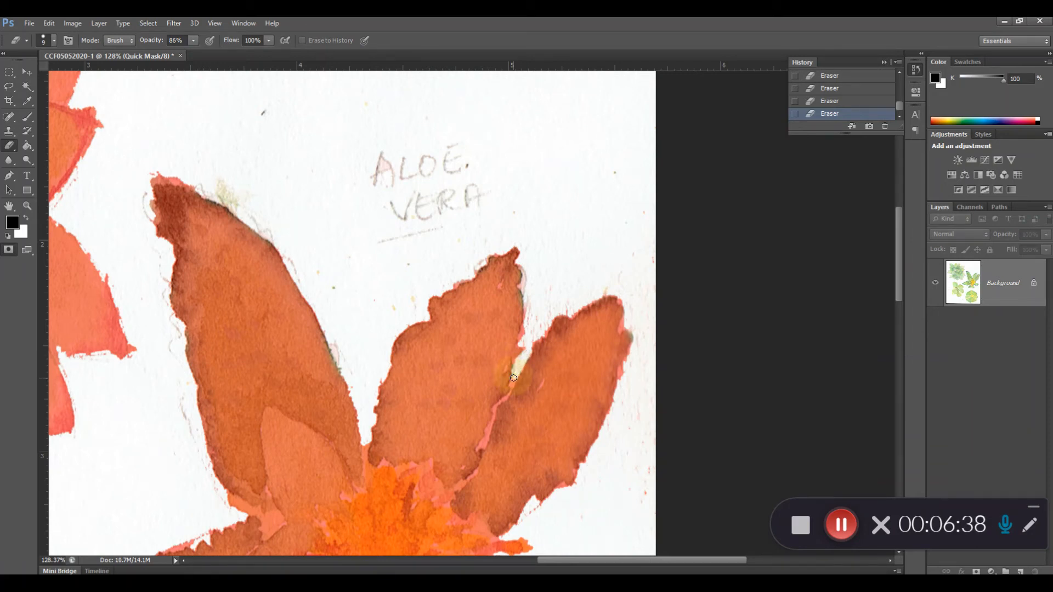
click(513, 382)
click(512, 384)
Erase the mask specks beside the Dudleya's upper leaves and exit Quick Mask mode to turn the mask into a selection.
drag(482, 240, 644, 339)
drag(508, 289, 688, 380)
drag(643, 339, 775, 360)
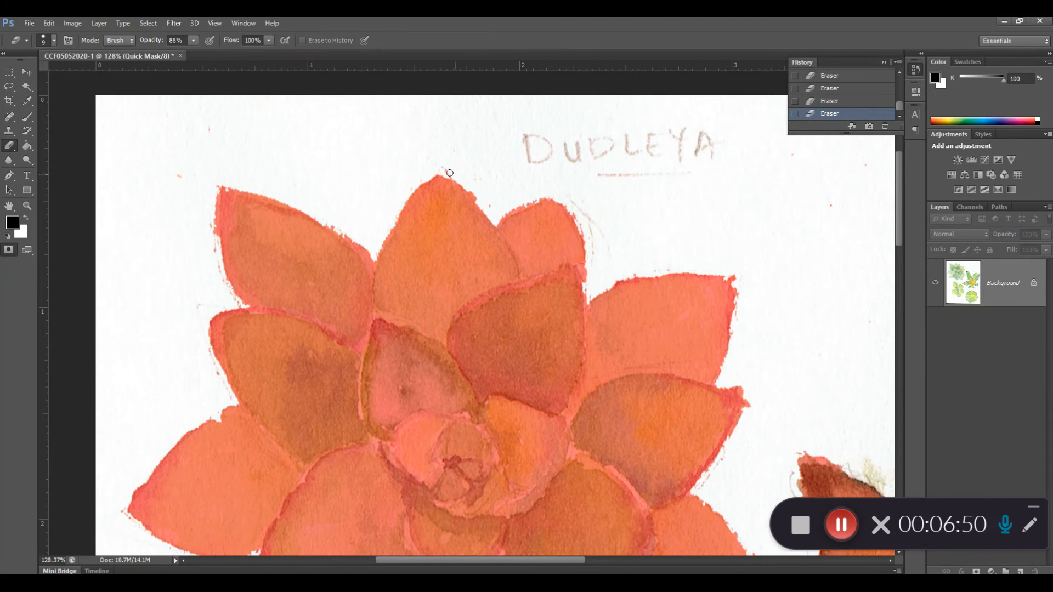
click(460, 174)
click(222, 298)
key(q)
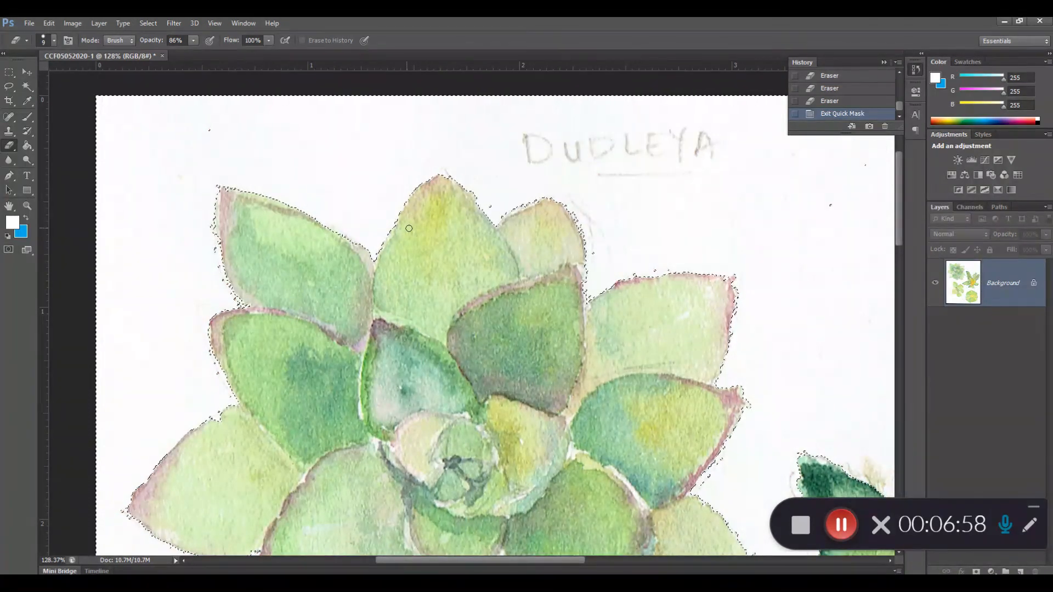
key(ctrl+minus)
key(ctrl+minus)
key(ctrl+minus)
key(ctrl+minus)
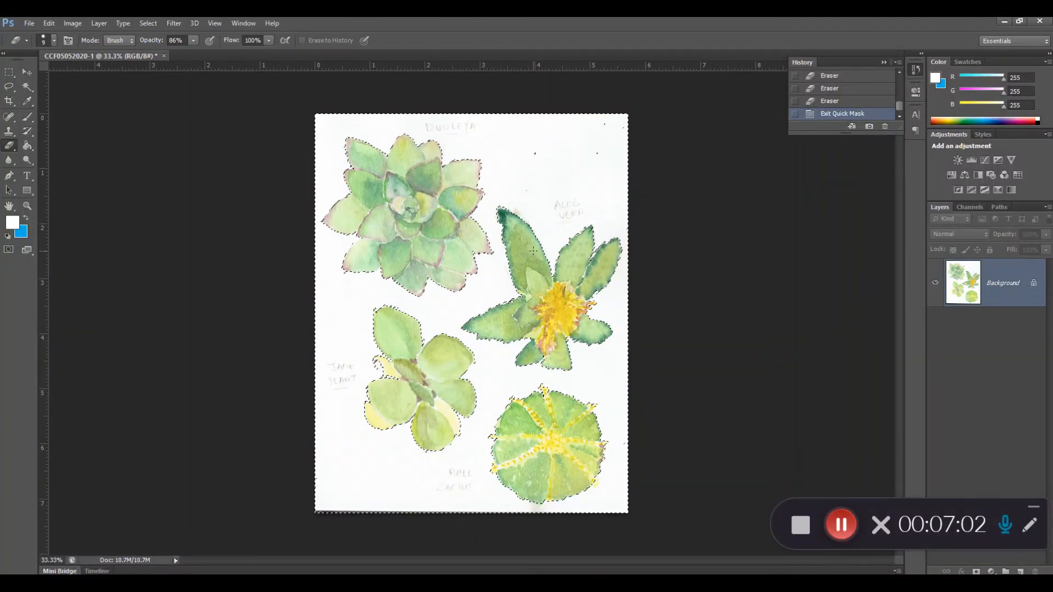
Try a Content-Aware fill at 100% opacity on the selected paper background, and revert to the state before the fill.
key(shift+BackSpace)
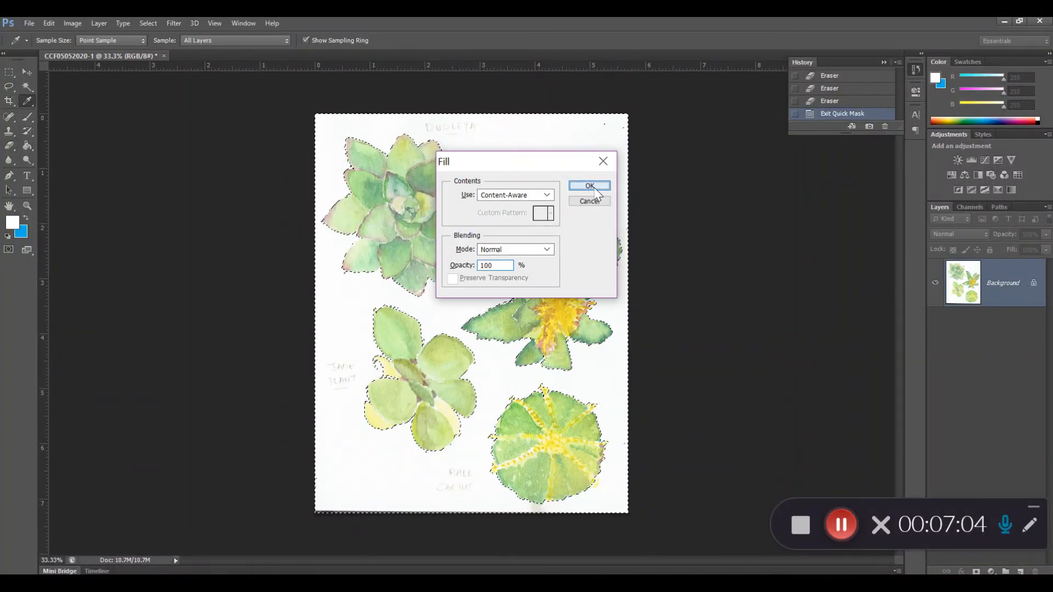
click(588, 185)
key(e)
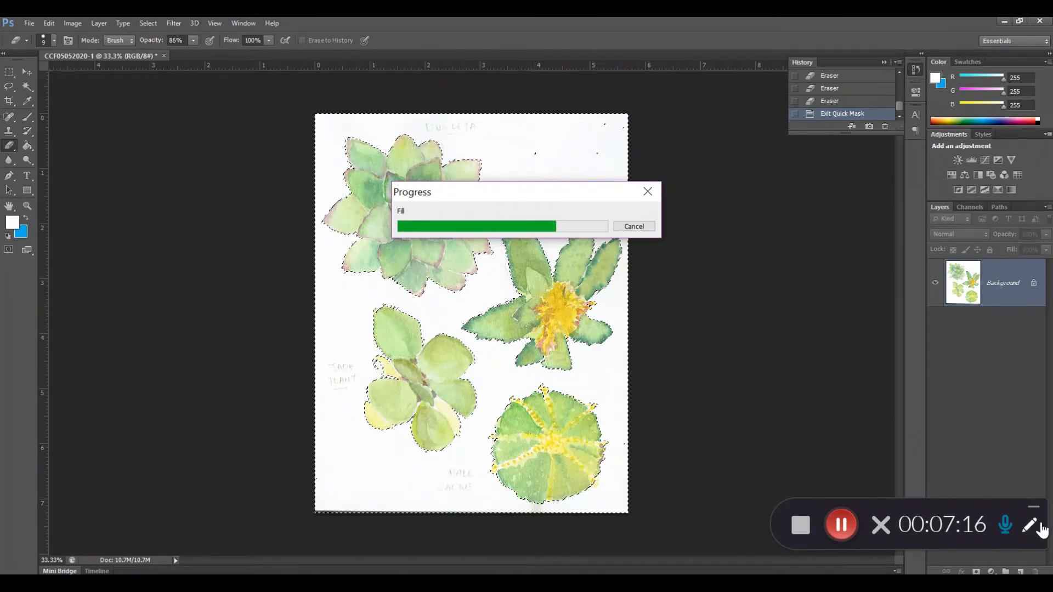
drag(991, 504, 877, 520)
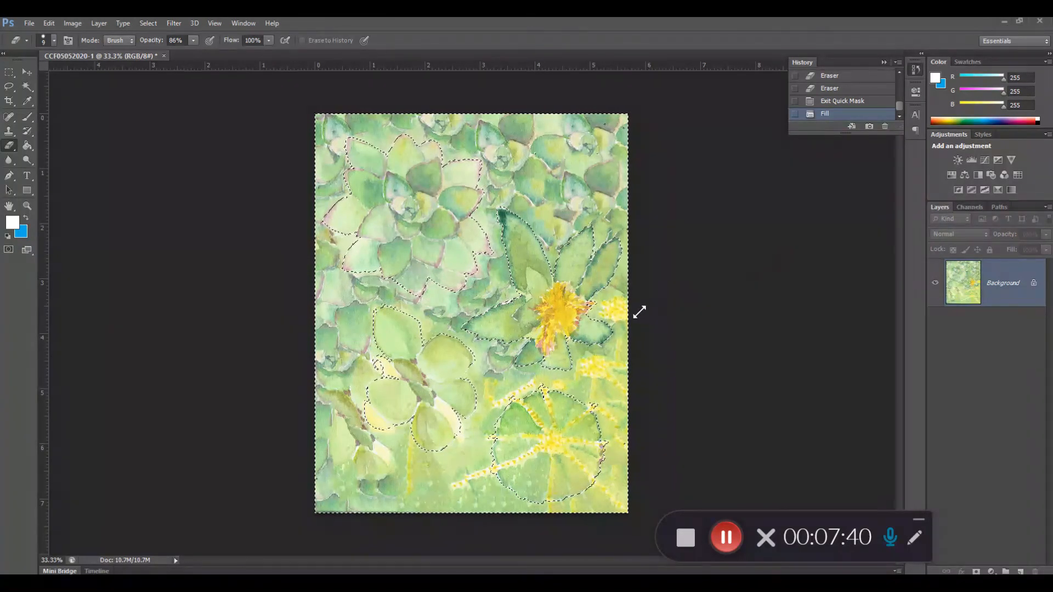
click(838, 98)
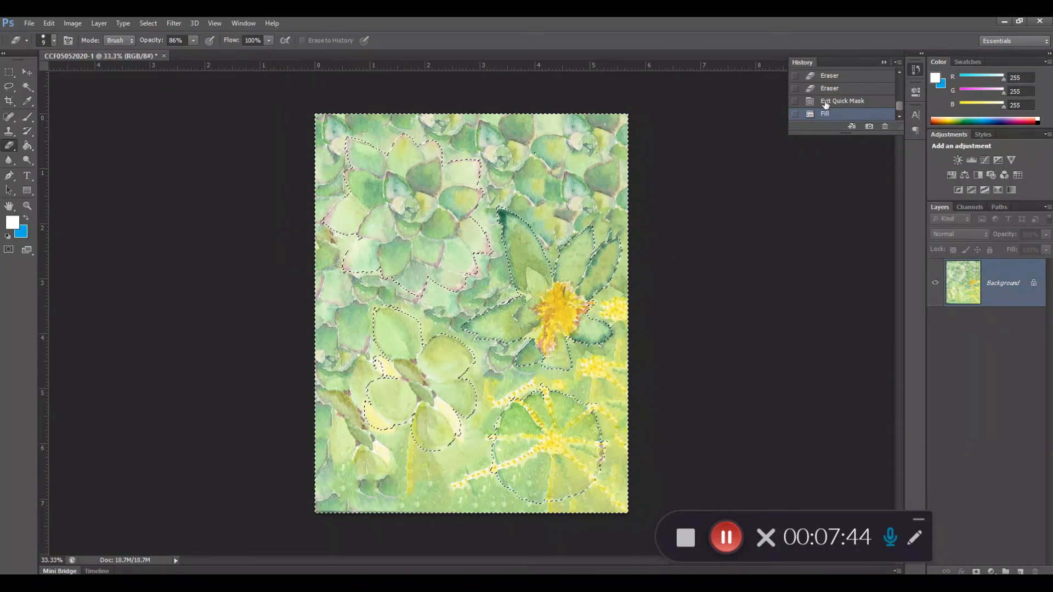
click(841, 102)
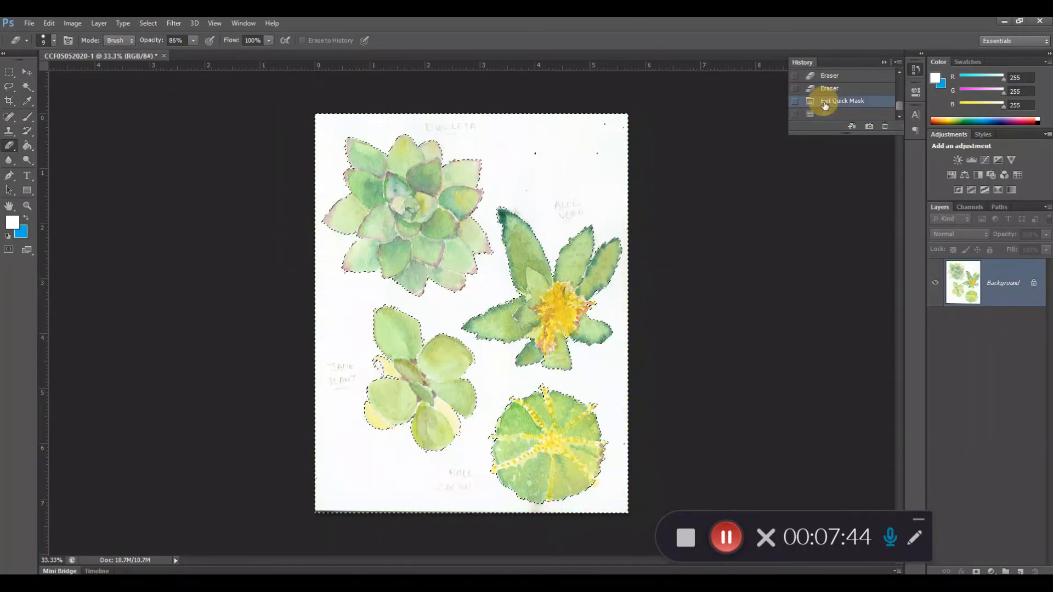
Convert the Background into a regular layer and place a new empty layer beneath it.
click(1021, 572)
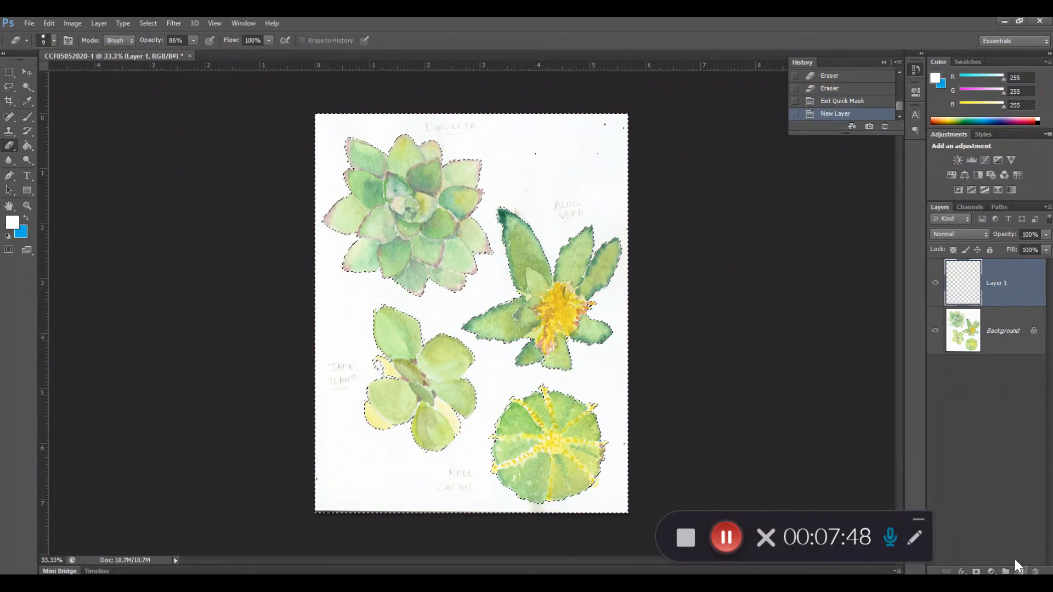
mouse_move(994, 281)
mouse_down()
mouse_move(1009, 360)
mouse_move(1002, 283)
mouse_up()
double_click(1003, 332)
click(618, 202)
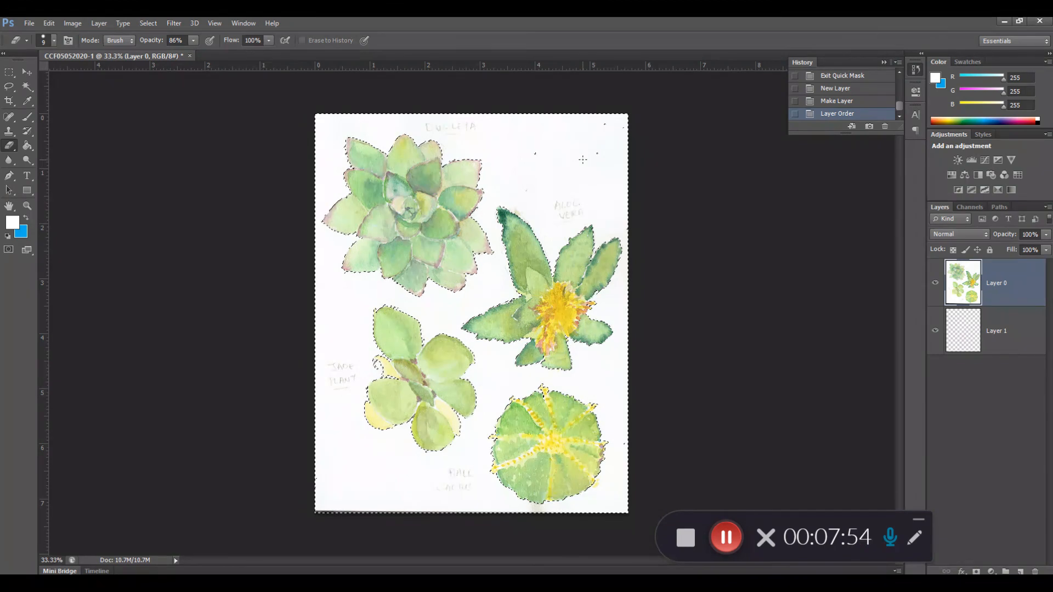
Delete the selected paper background from Layer 0, clear the selection and add two more empty layers above the paintings.
key(Delete)
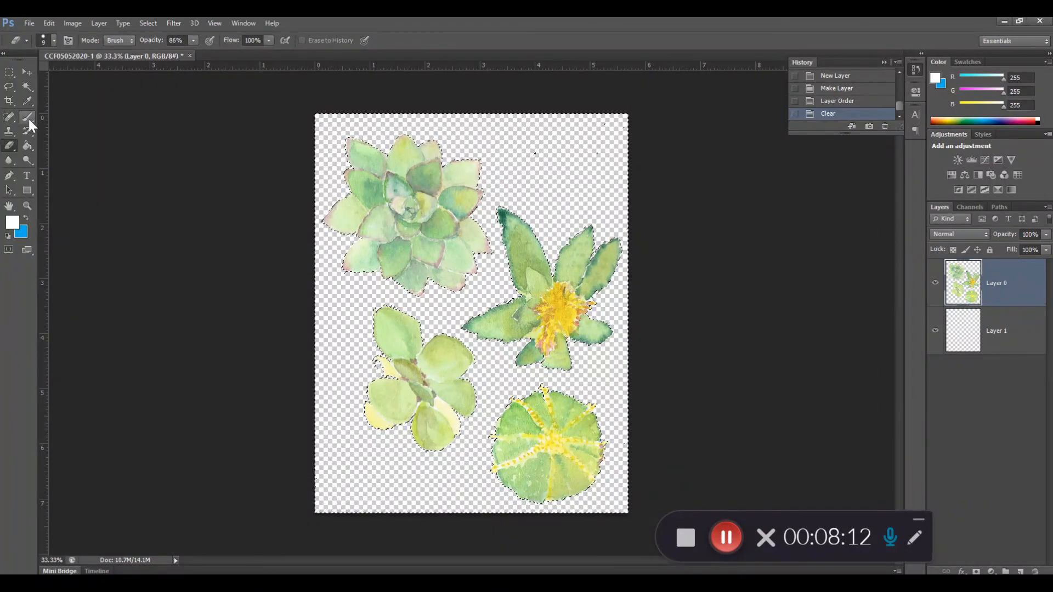
key(ctrl+d)
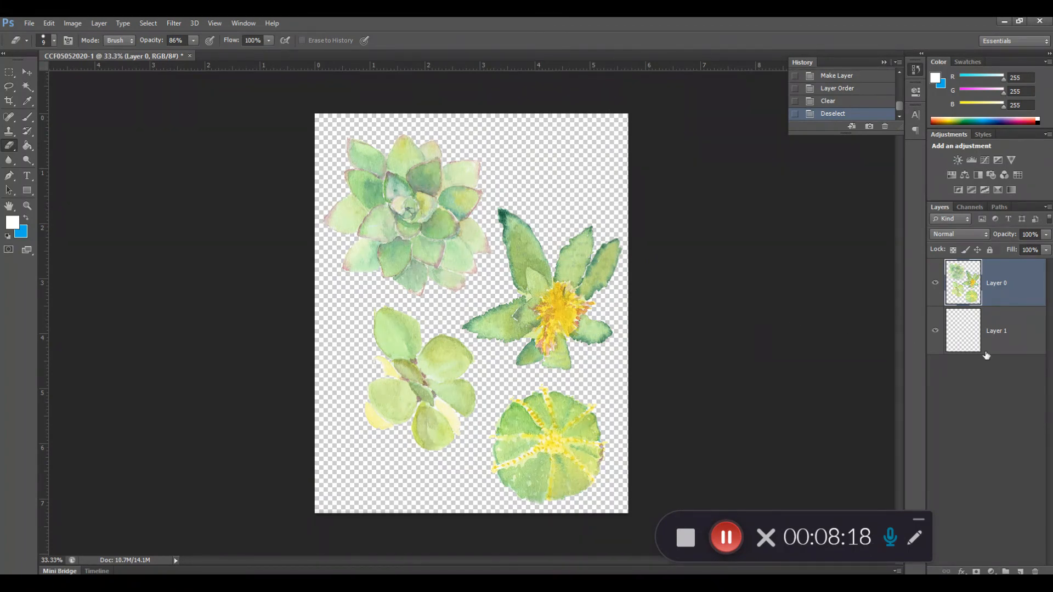
click(1023, 572)
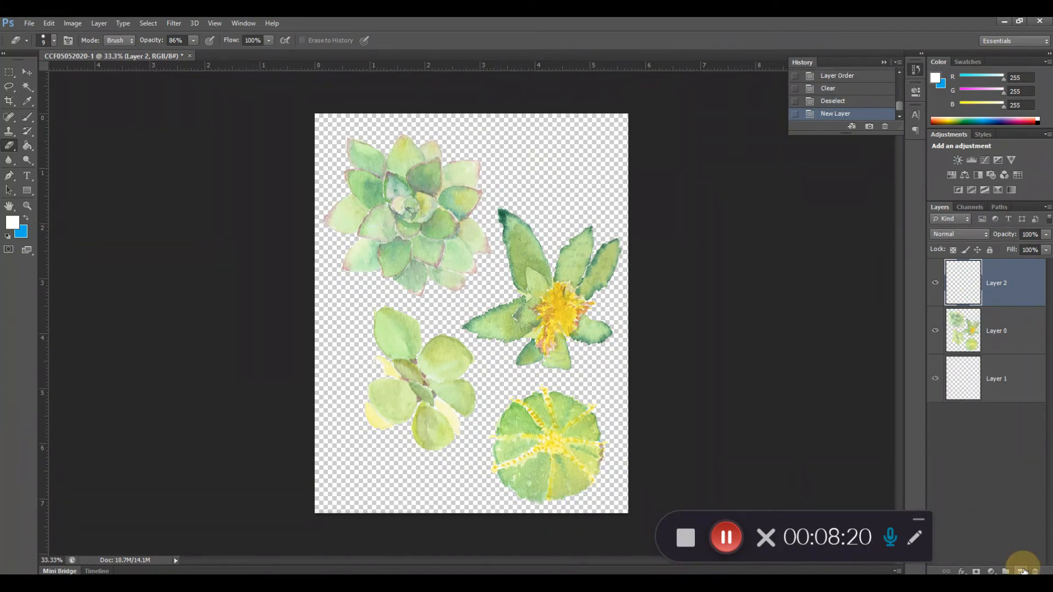
click(1024, 571)
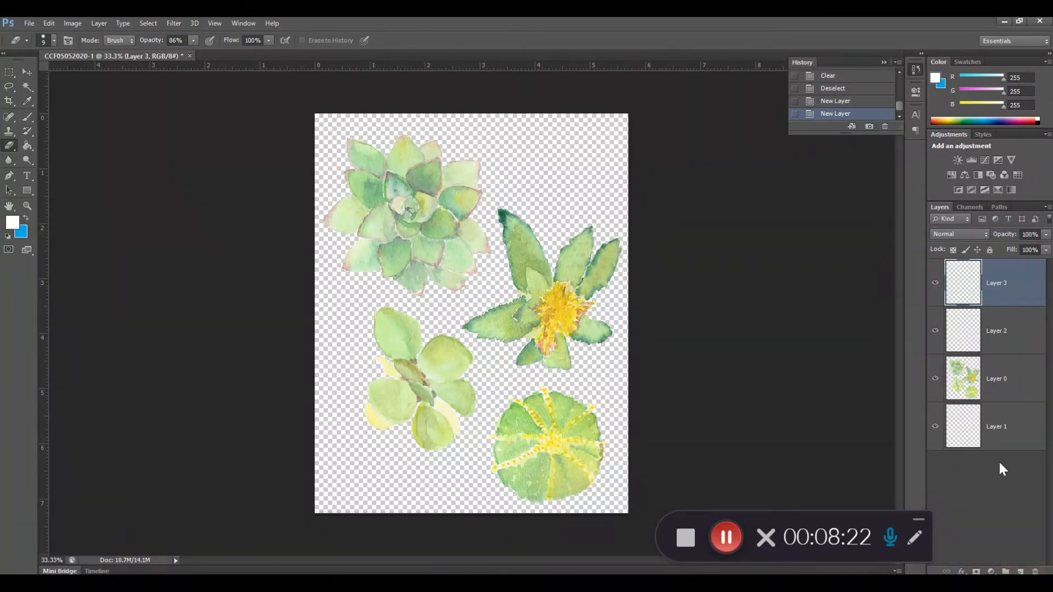
Draw a freehand Lasso selection around the ball cactus and try to cut it with Layer 3 active.
click(22, 72)
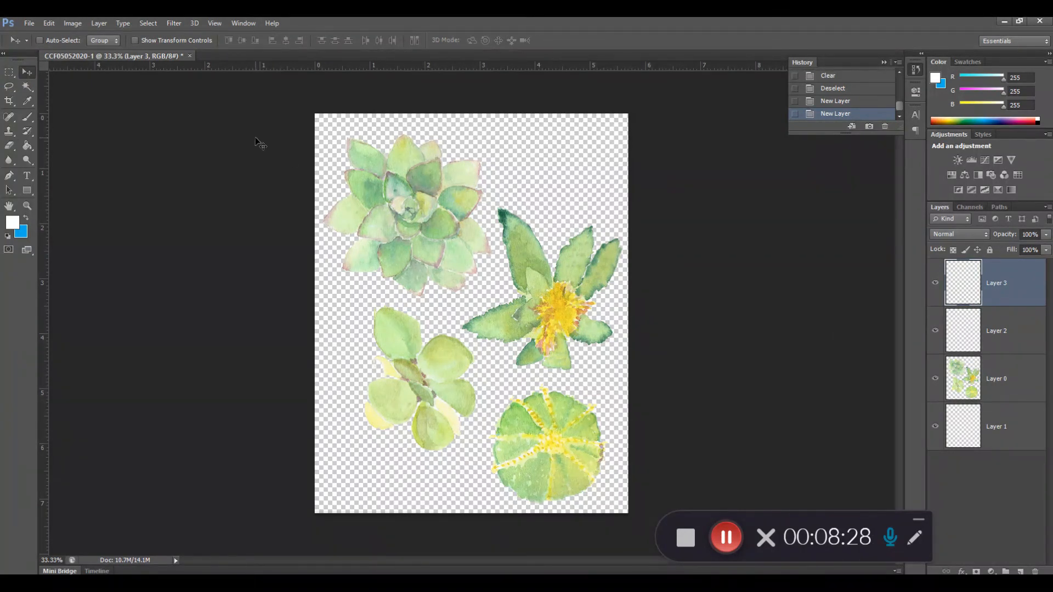
click(9, 86)
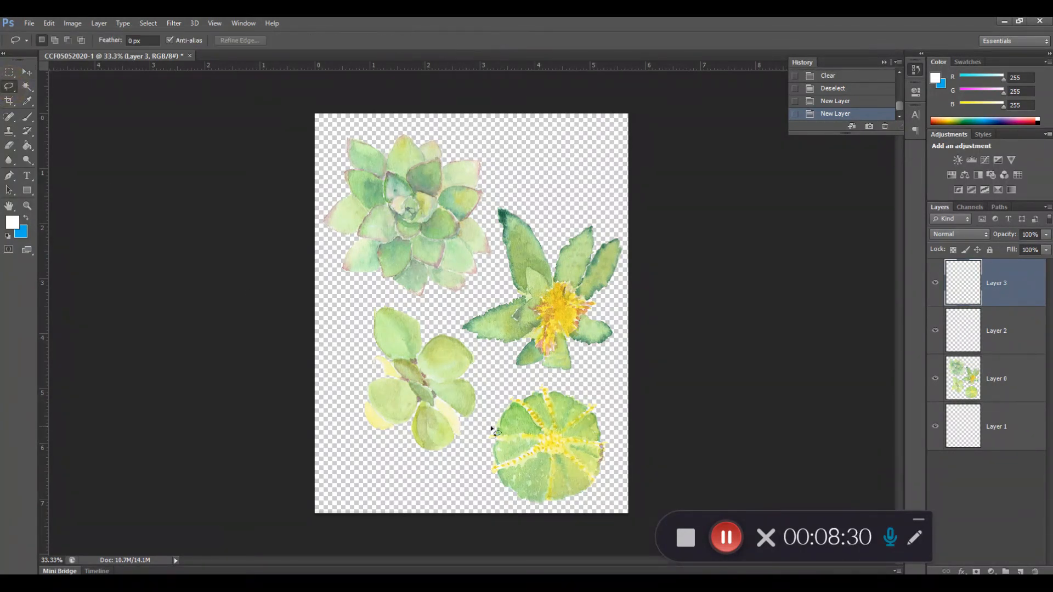
mouse_move(532, 385)
mouse_down()
mouse_move(586, 385)
mouse_move(604, 401)
mouse_move(618, 466)
mouse_move(598, 502)
mouse_move(532, 515)
mouse_move(497, 508)
mouse_move(482, 490)
mouse_move(479, 433)
mouse_move(524, 387)
mouse_up()
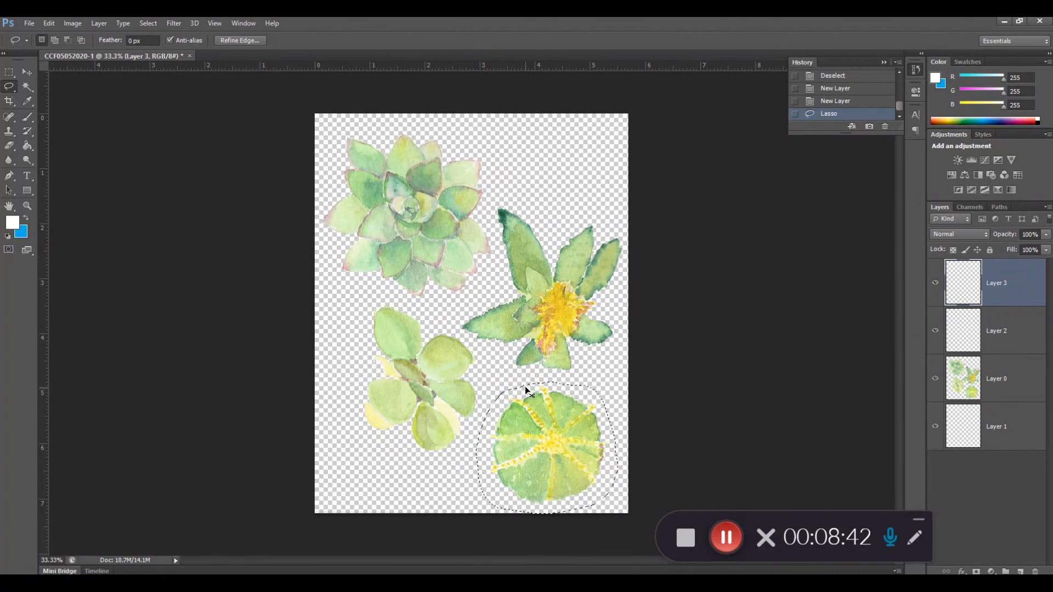
key(ctrl+x)
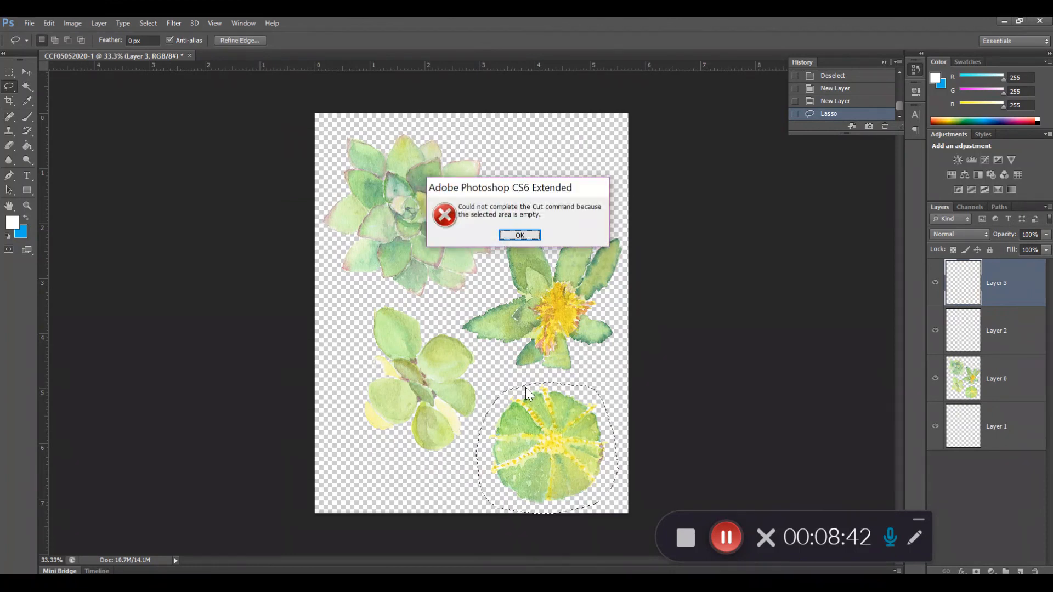
click(520, 234)
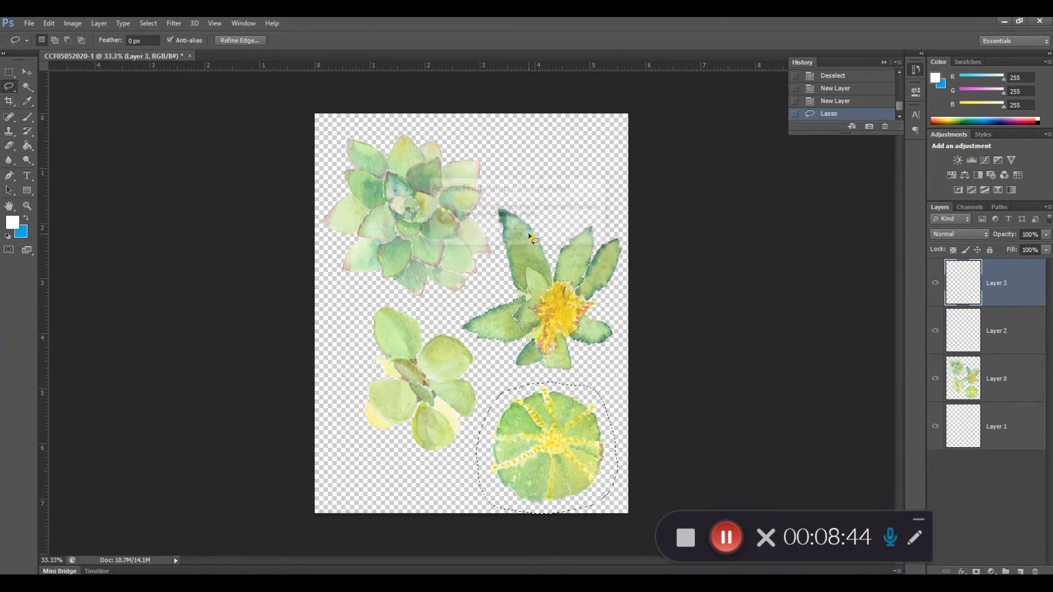
Cut the Lasso-selected ball cactus from Layer 0 and paste it onto the empty Layer 1.
click(1025, 384)
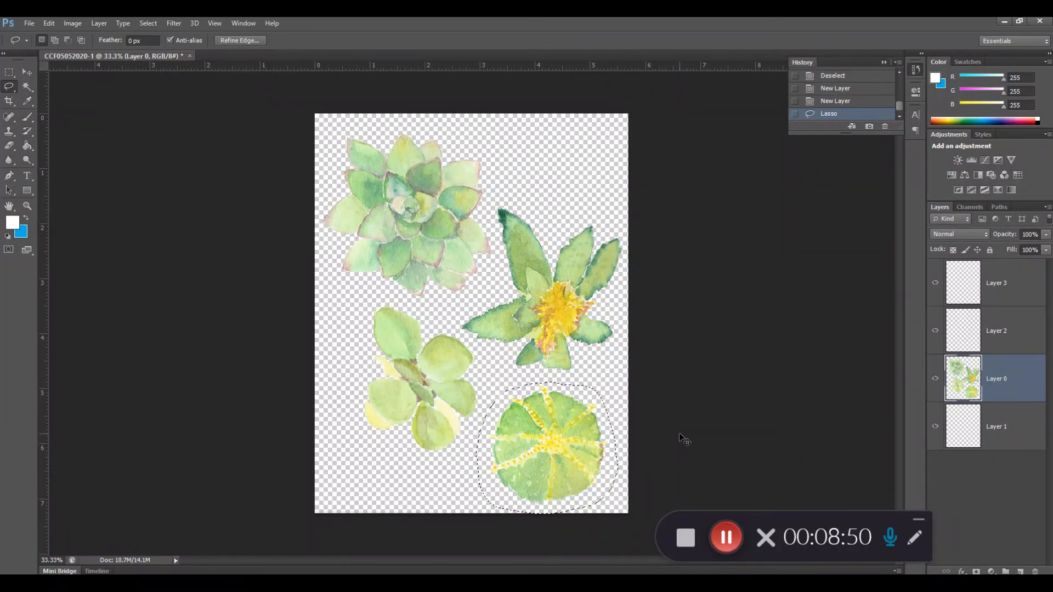
key(ctrl+x)
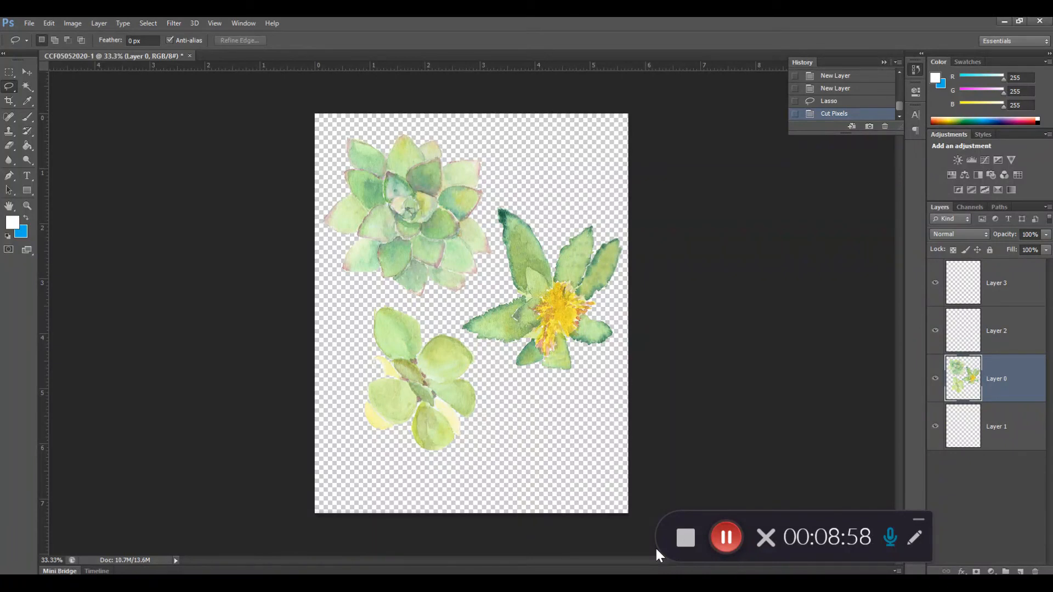
click(998, 436)
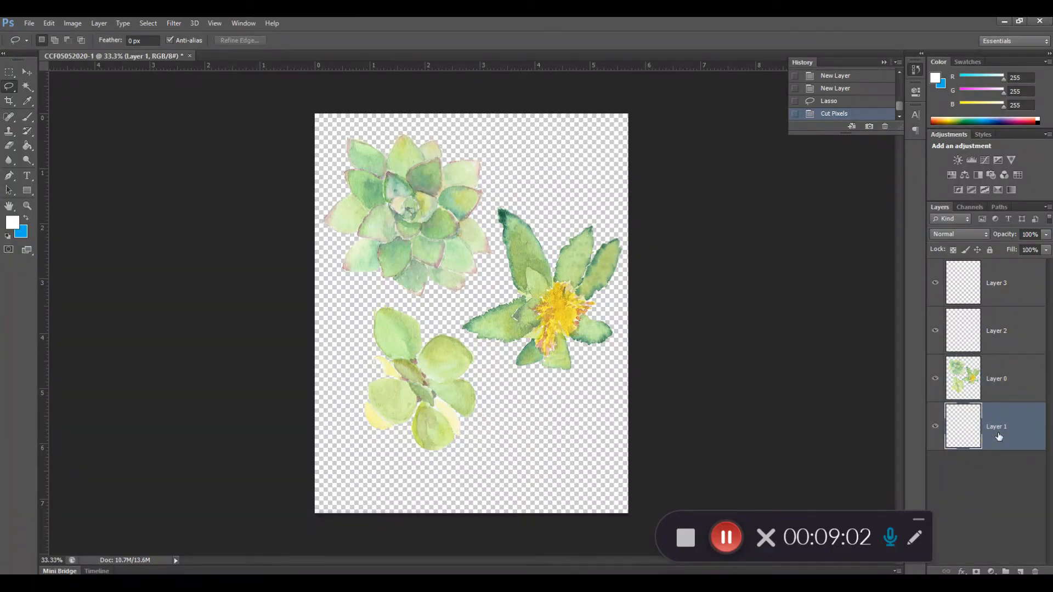
key(ctrl+v)
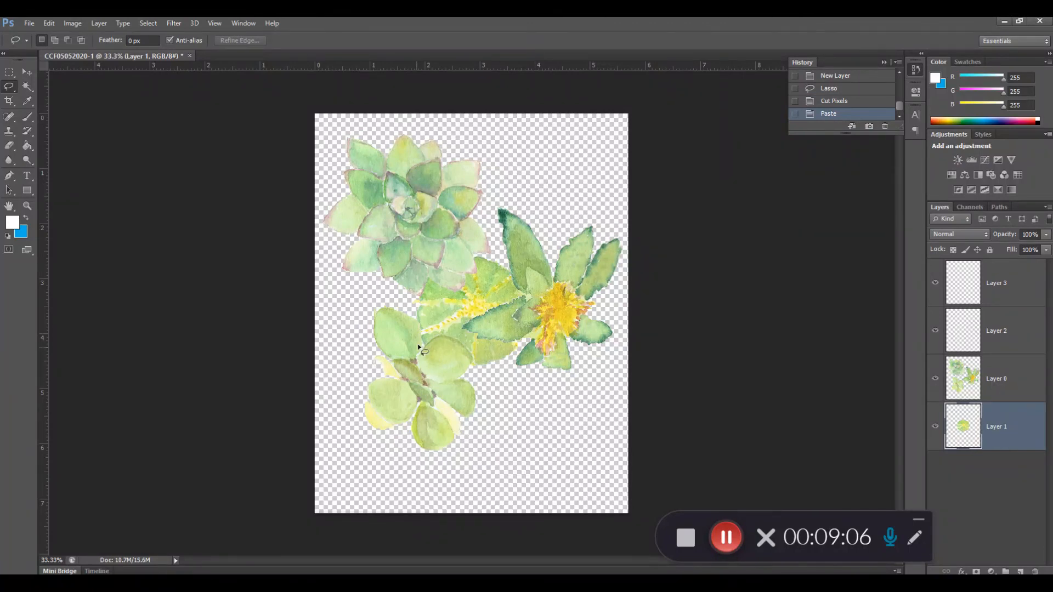
Lasso the round-leaved succulent on Layer 0, cut it and paste it onto Layer 2.
click(1005, 390)
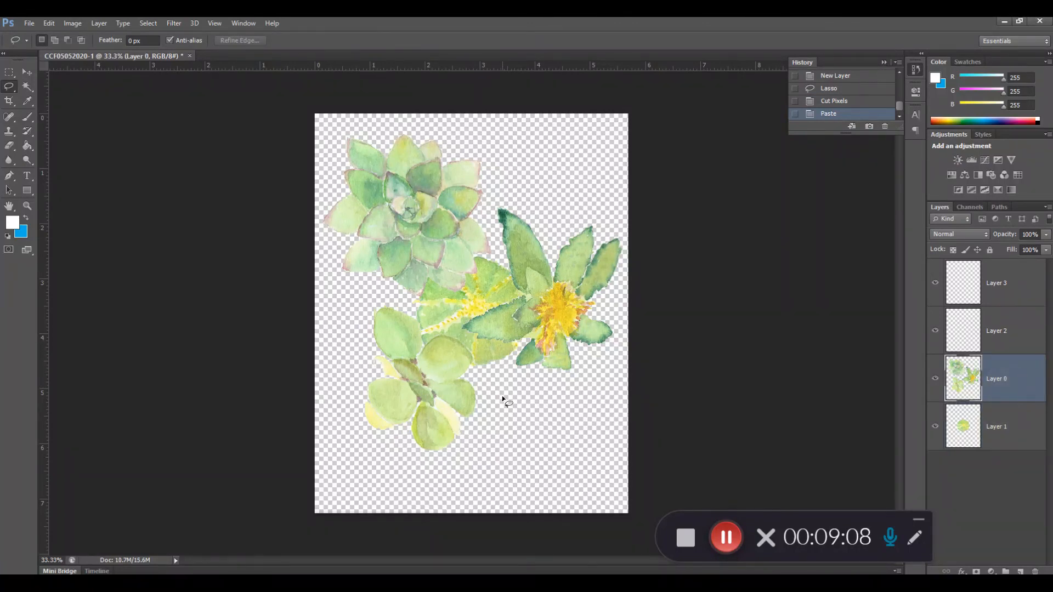
mouse_move(476, 352)
mouse_down()
mouse_move(371, 293)
mouse_move(359, 294)
mouse_move(355, 341)
mouse_up()
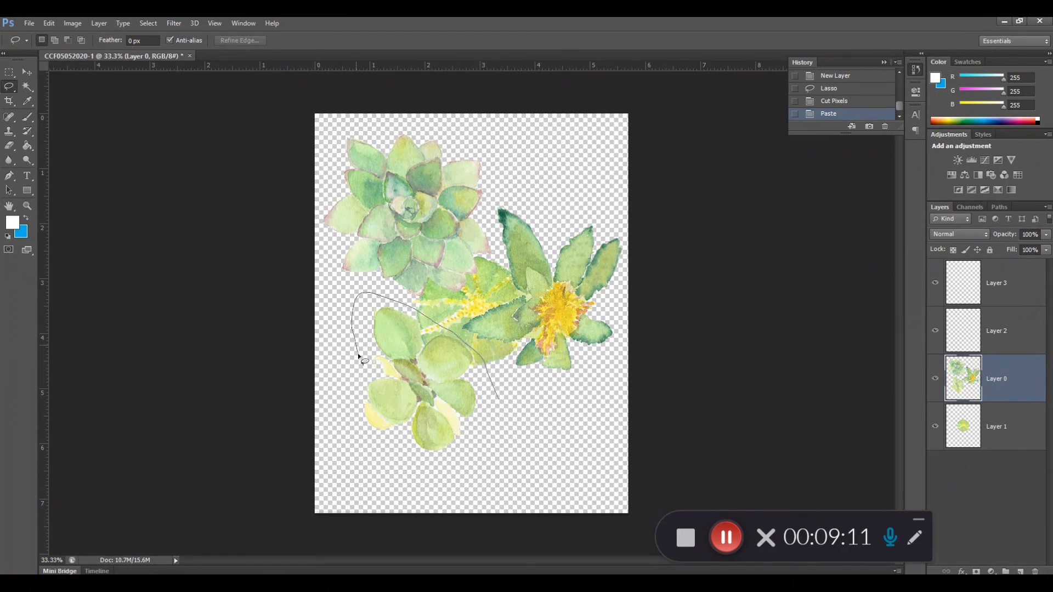
mouse_move(355, 416)
mouse_down()
mouse_move(359, 468)
mouse_move(421, 477)
mouse_move(467, 457)
mouse_move(497, 401)
mouse_up()
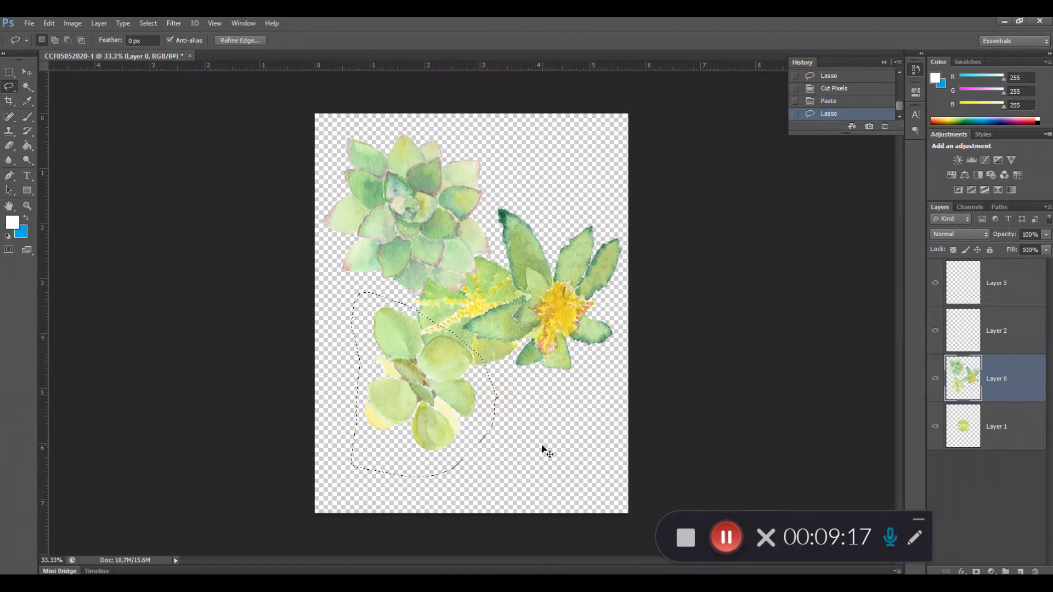
key(ctrl+x)
click(1004, 325)
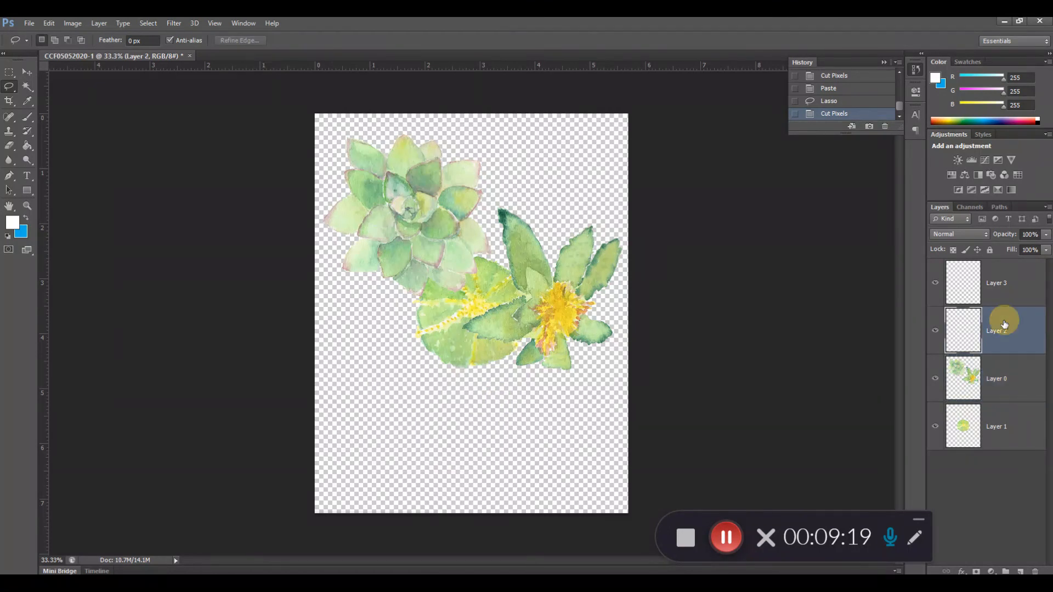
key(ctrl+v)
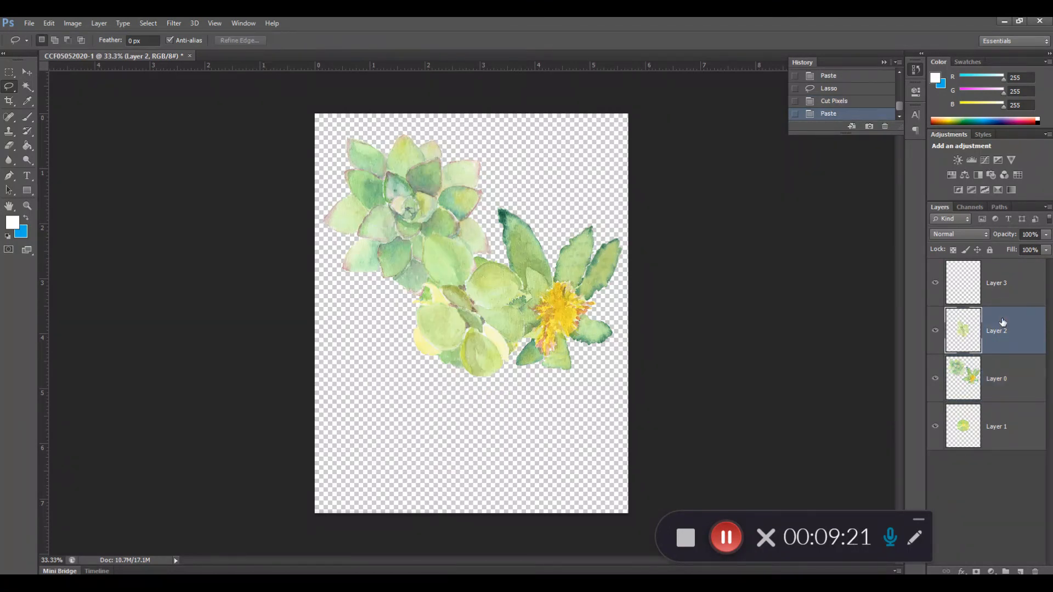
With Layer 2 hidden, lasso the pointed-leaf plant with the yellow centre on Layer 0 and move it to Layer 3 by cut and paste.
click(1007, 376)
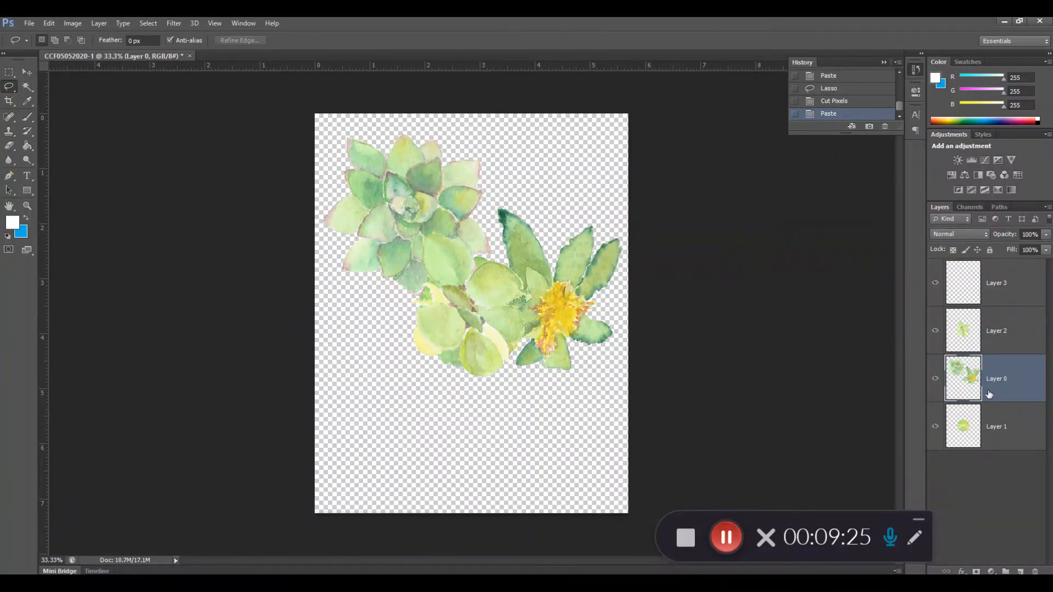
click(935, 331)
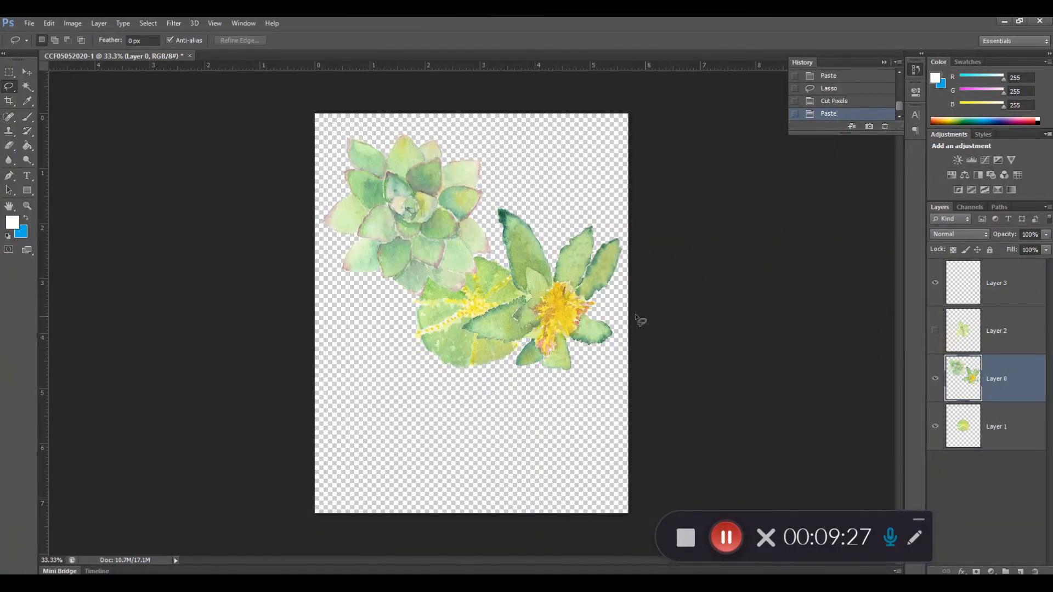
mouse_move(495, 295)
mouse_down()
mouse_move(464, 313)
mouse_move(453, 349)
mouse_move(502, 382)
mouse_up()
mouse_move(574, 413)
mouse_down()
mouse_move(719, 428)
mouse_move(634, 313)
mouse_move(613, 224)
mouse_move(519, 186)
mouse_move(491, 209)
mouse_move(487, 235)
mouse_up()
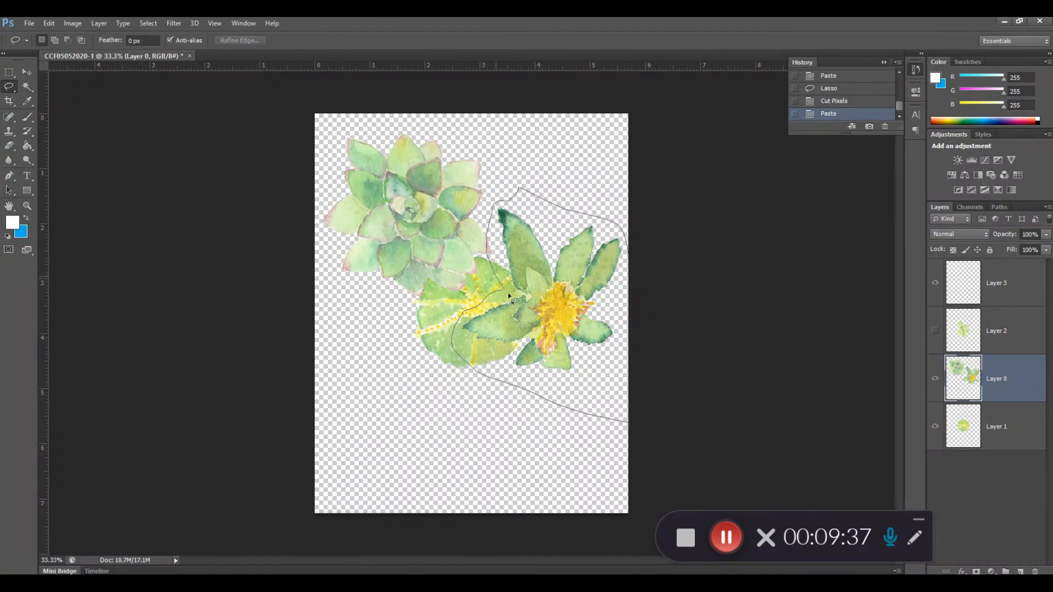
drag(505, 295, 503, 291)
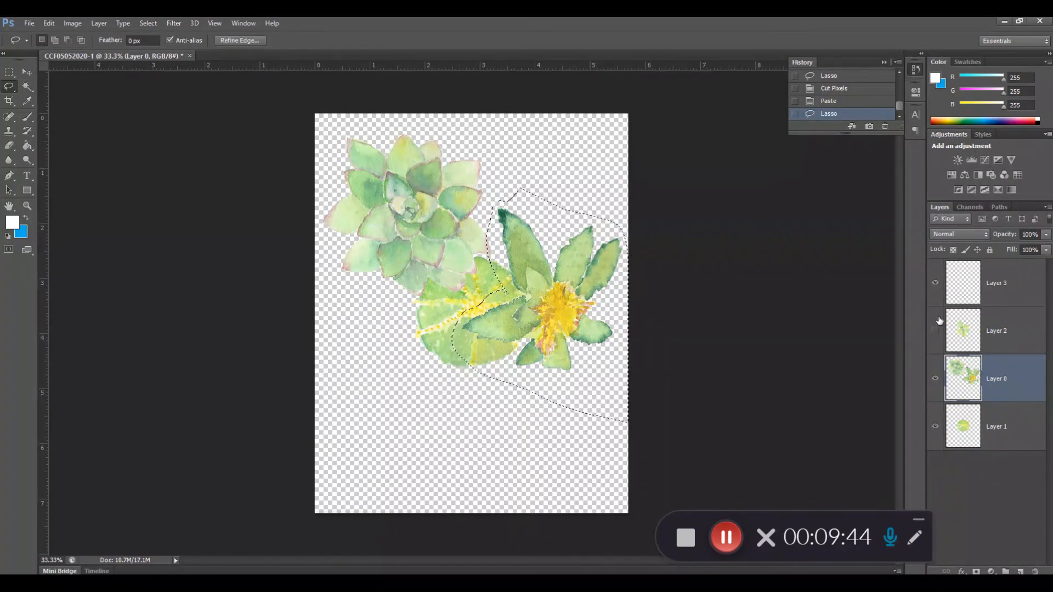
key(ctrl+x)
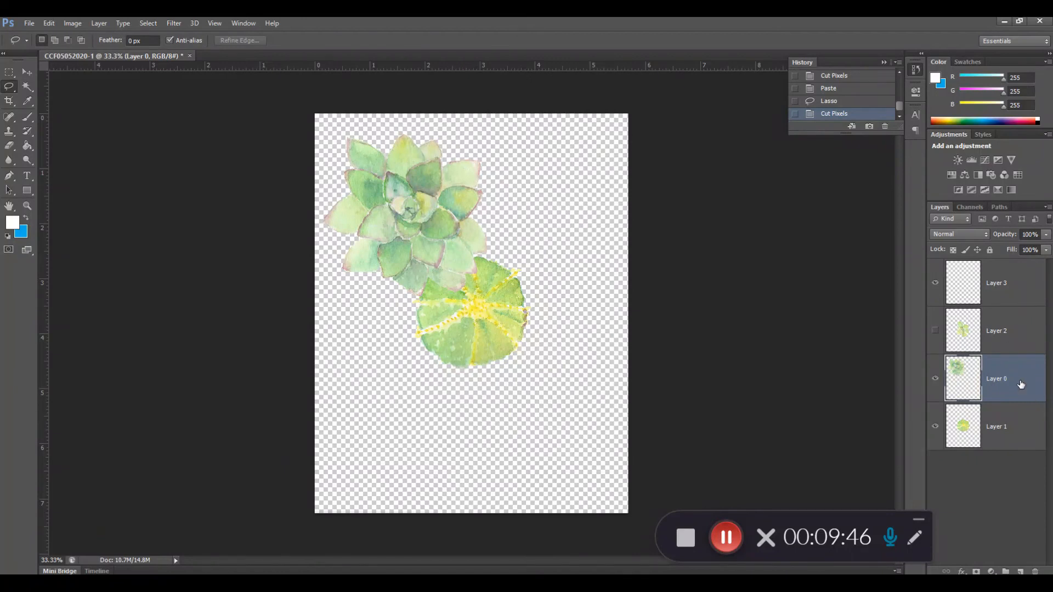
click(1020, 288)
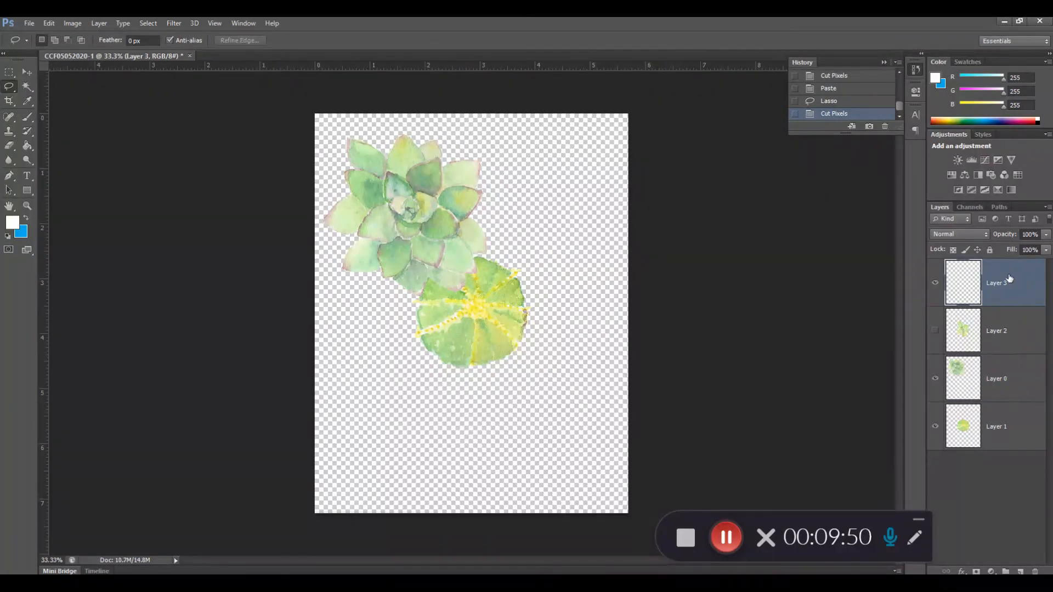
key(ctrl+v)
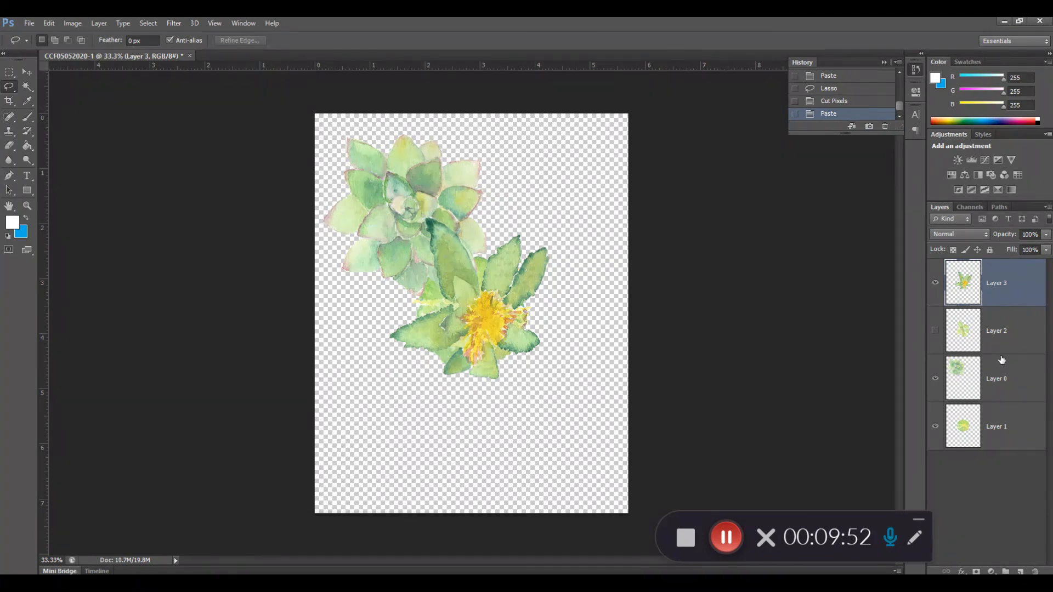
Hide Layer 3 and try an inverted Lasso selection around the rosette succulent, clearing the selection.
click(935, 283)
mouse_move(380, 313)
mouse_down()
mouse_move(444, 312)
mouse_move(474, 298)
mouse_move(509, 254)
mouse_up()
mouse_move(498, 185)
mouse_down()
mouse_move(501, 163)
mouse_move(431, 129)
mouse_move(319, 144)
mouse_up()
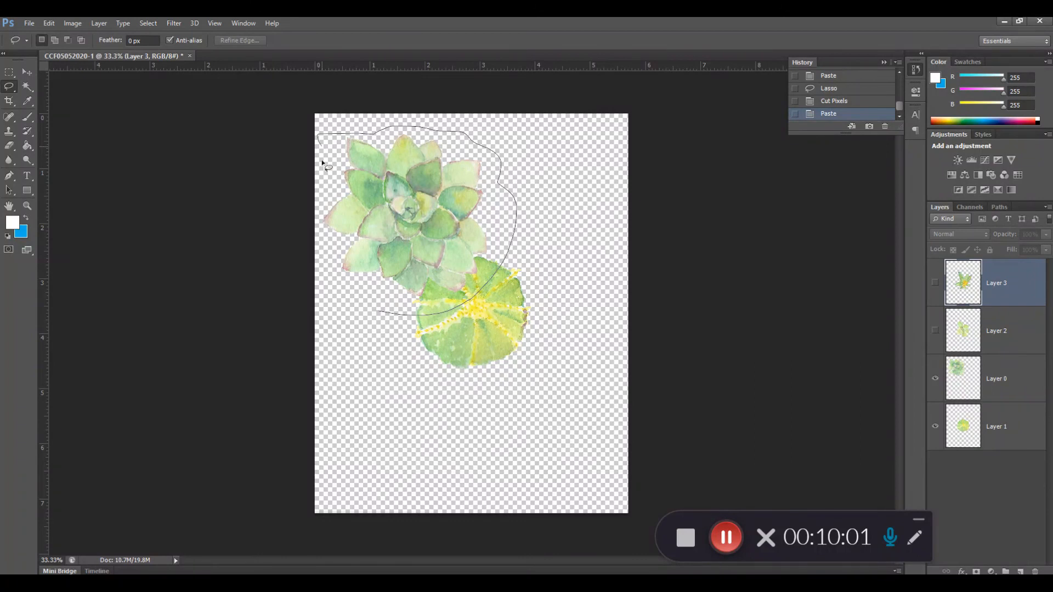
mouse_move(316, 211)
mouse_down()
mouse_move(327, 266)
mouse_move(357, 301)
mouse_move(434, 330)
mouse_up()
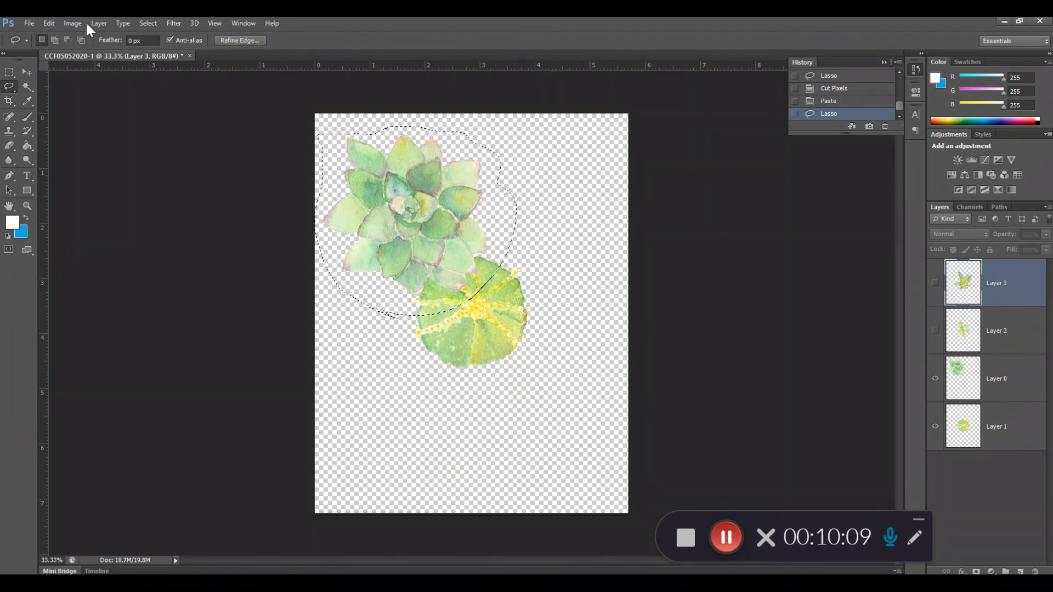
click(146, 24)
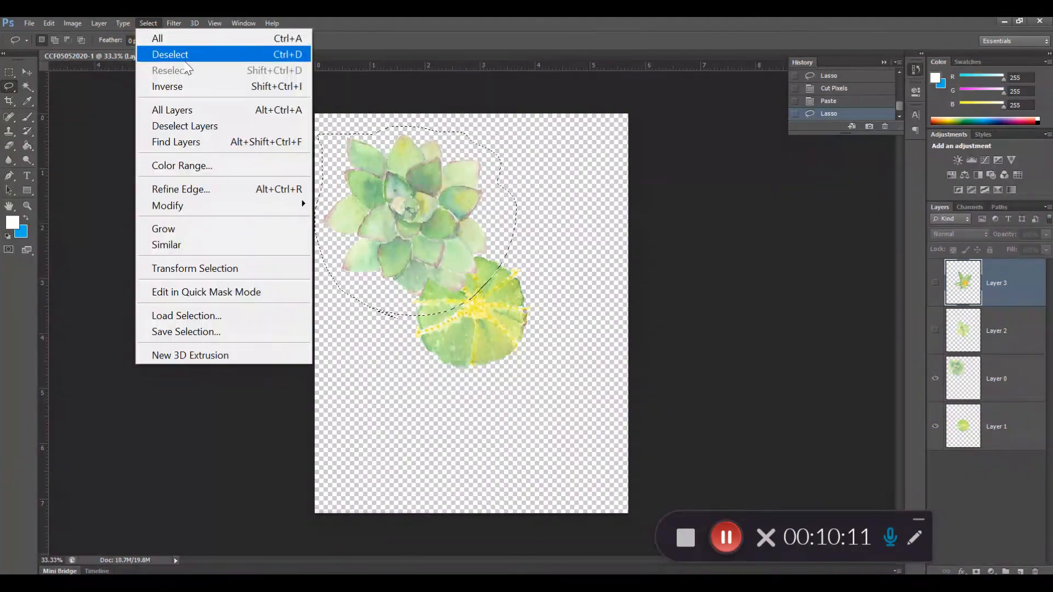
click(169, 86)
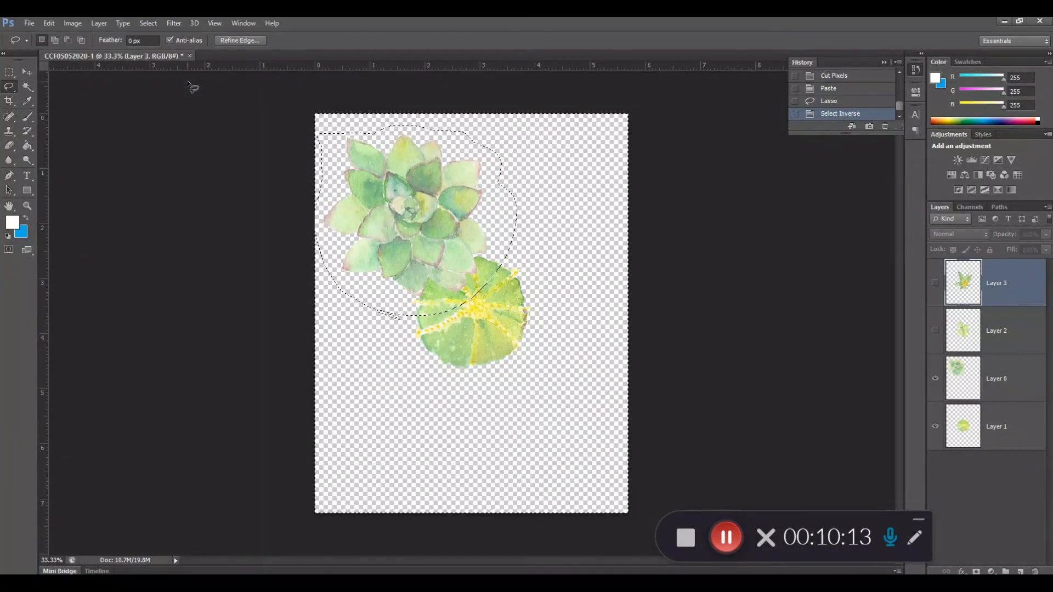
key(ctrl+d)
Move the rosette succulent on Layer 0 to the middle of the canvas over the ball cactus, and show Layers 2 and 3.
key(v)
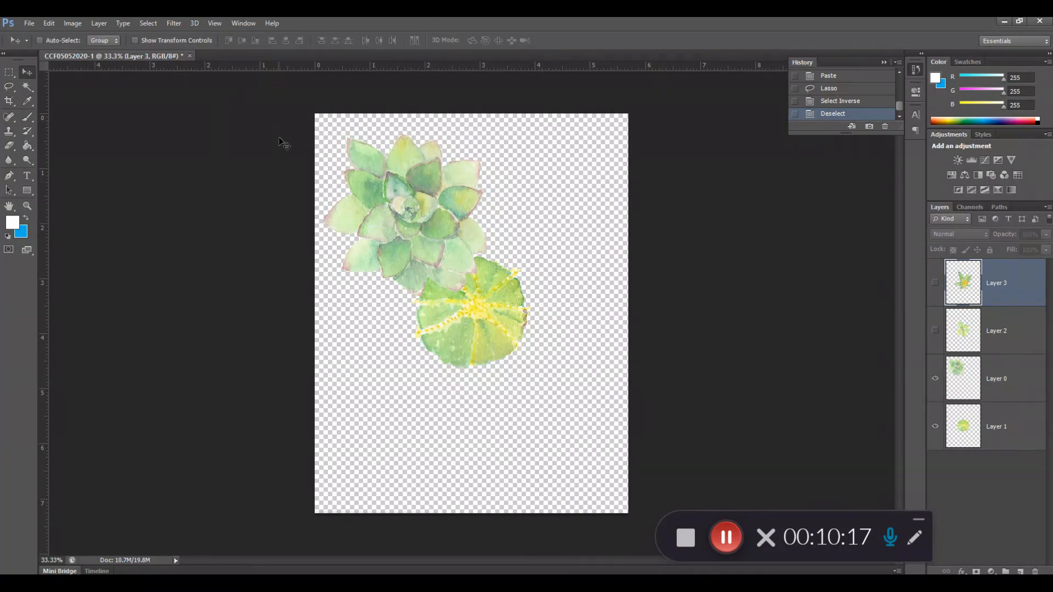
drag(415, 215, 438, 222)
key(ctrl+z)
click(1008, 393)
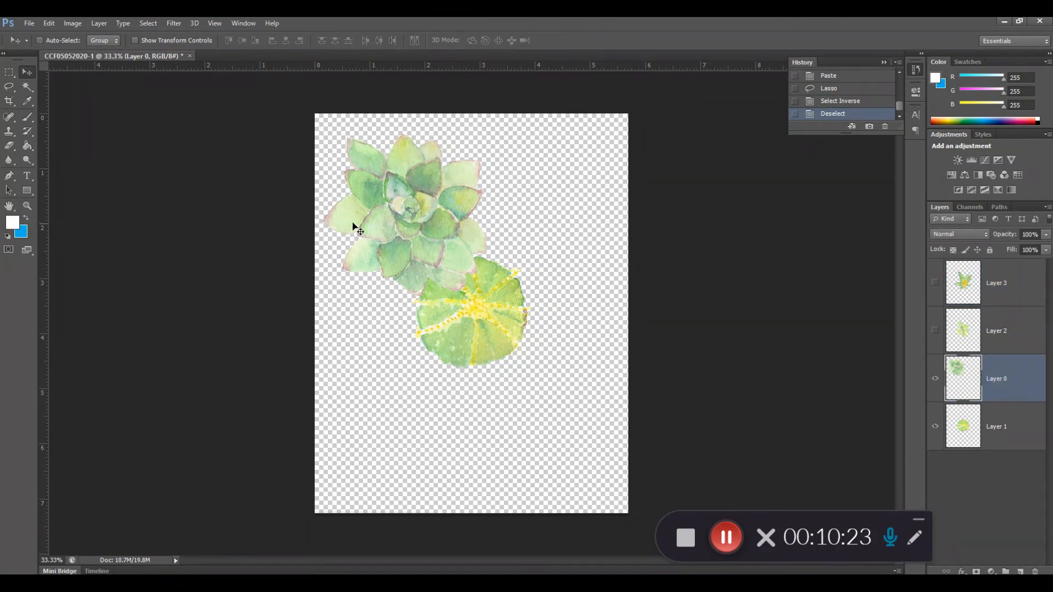
drag(406, 226, 468, 322)
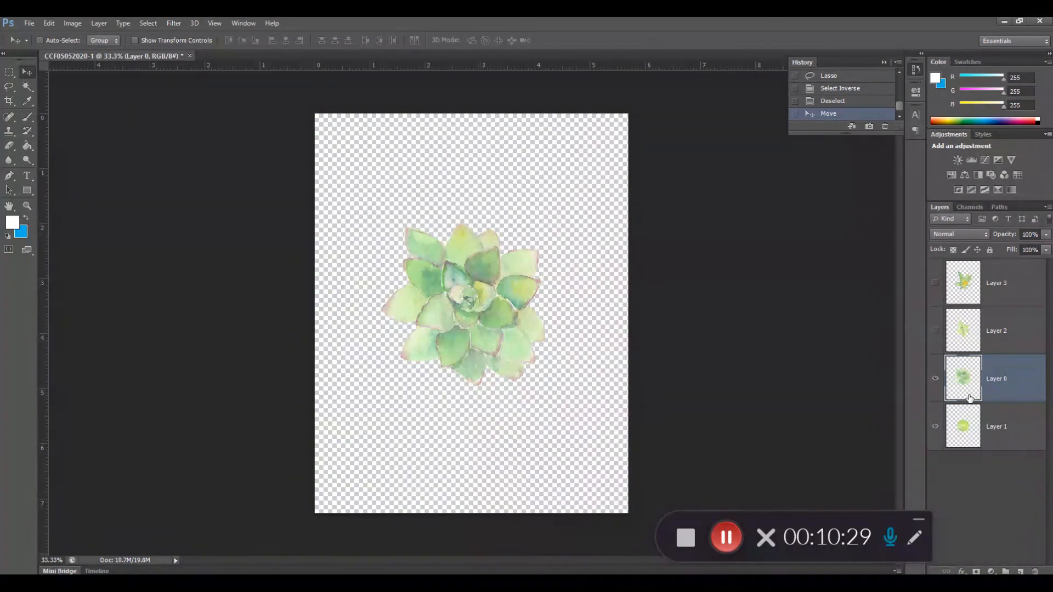
click(935, 330)
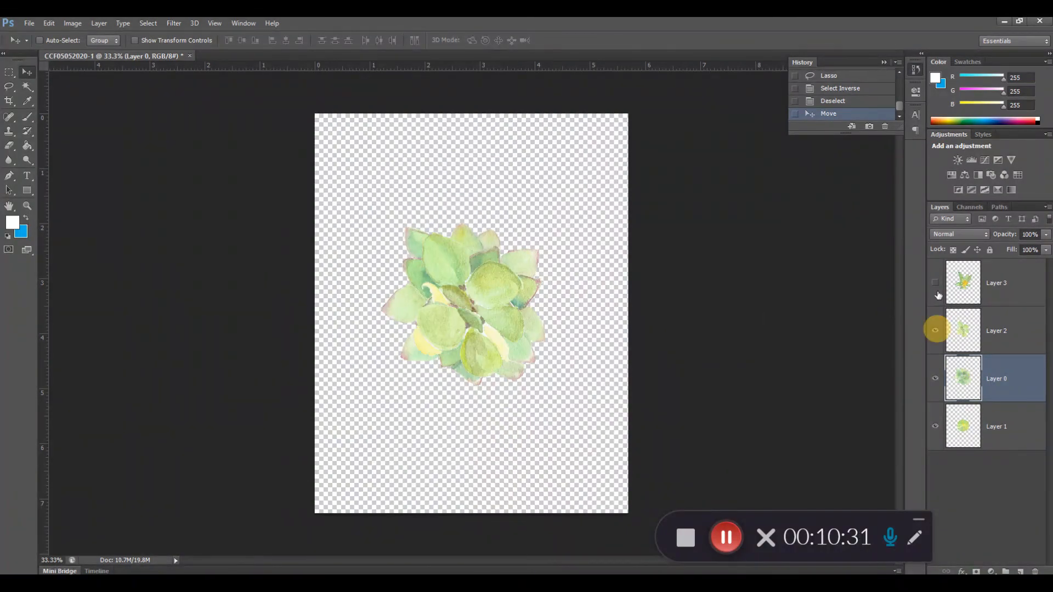
click(935, 282)
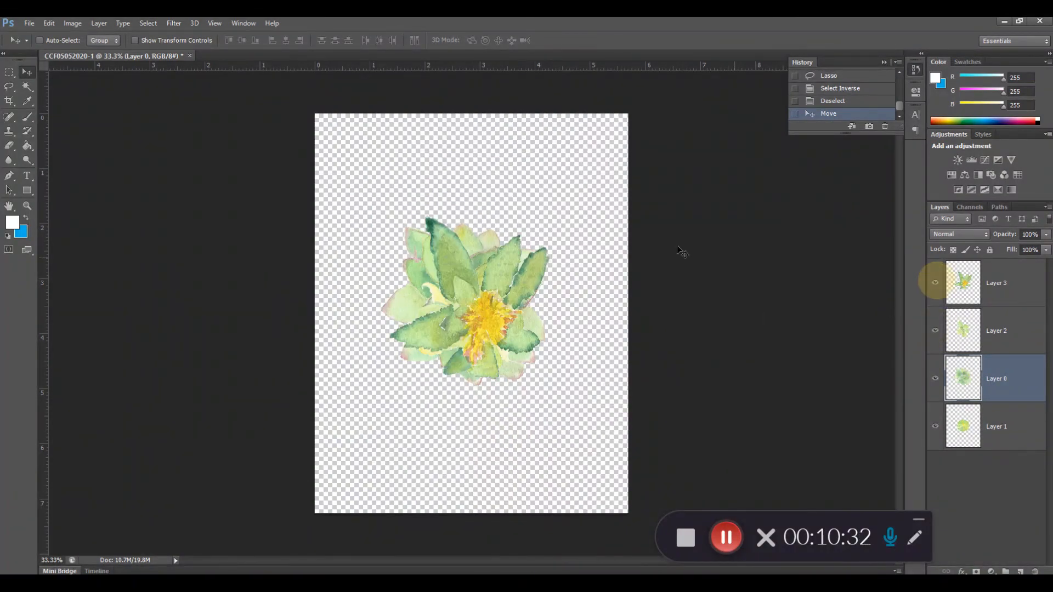
Crop the canvas closer around the stacked plants, pulling in its upper, lower and side edges.
click(9, 102)
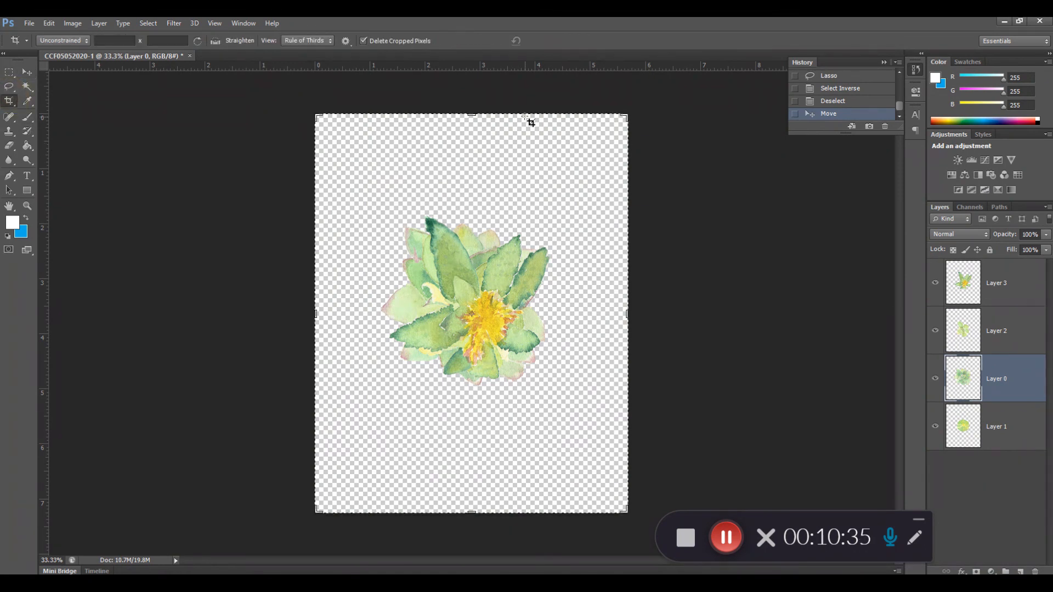
drag(475, 115, 481, 163)
drag(471, 467, 473, 409)
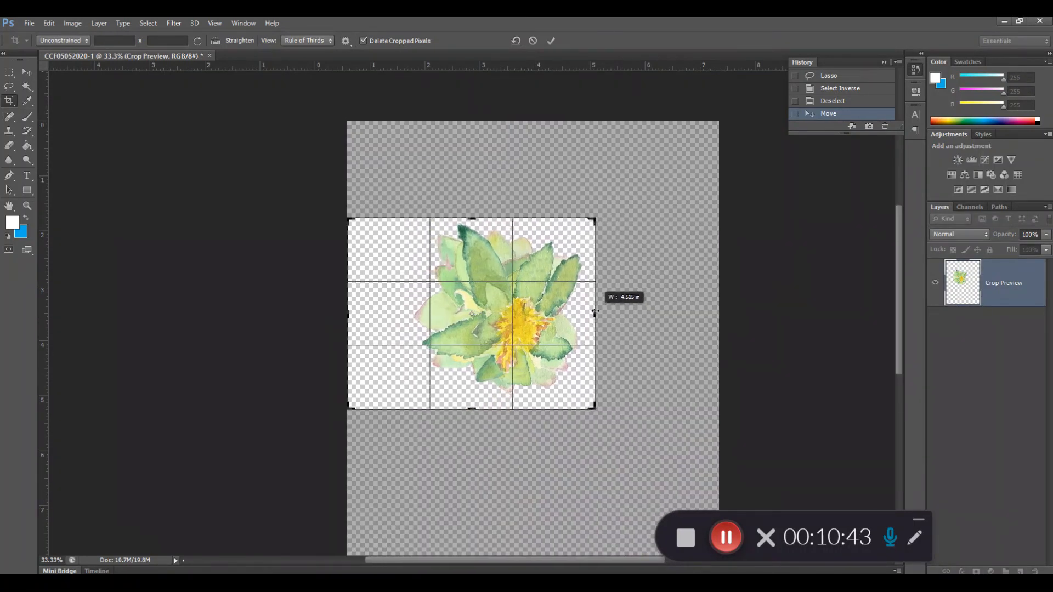